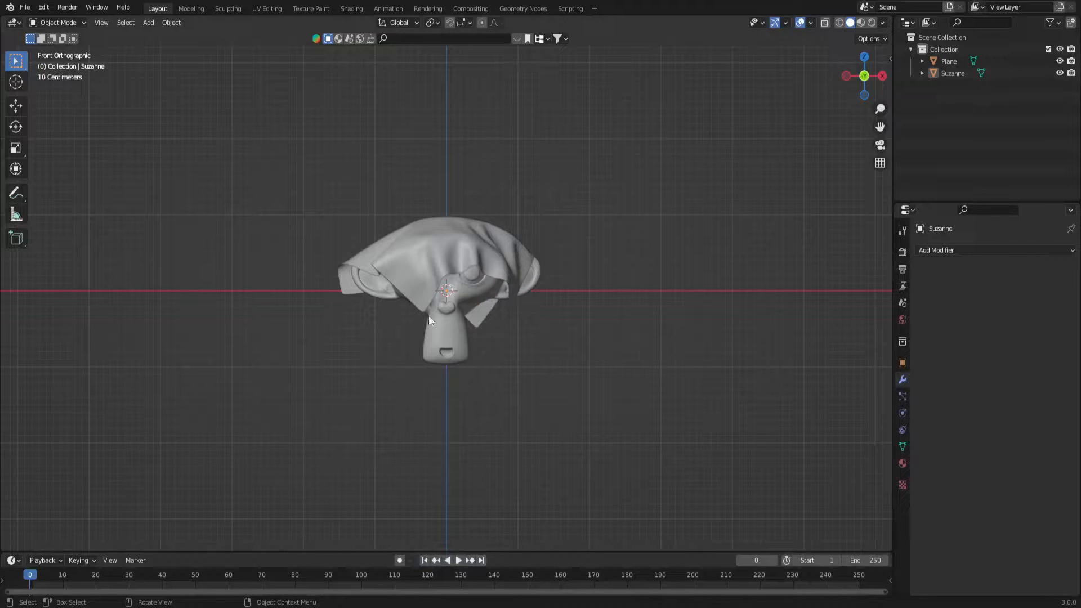
- Switch to the Shading workspace and view the cloth-covered monkey head from the front at a closer zoom
left_click(350, 10)
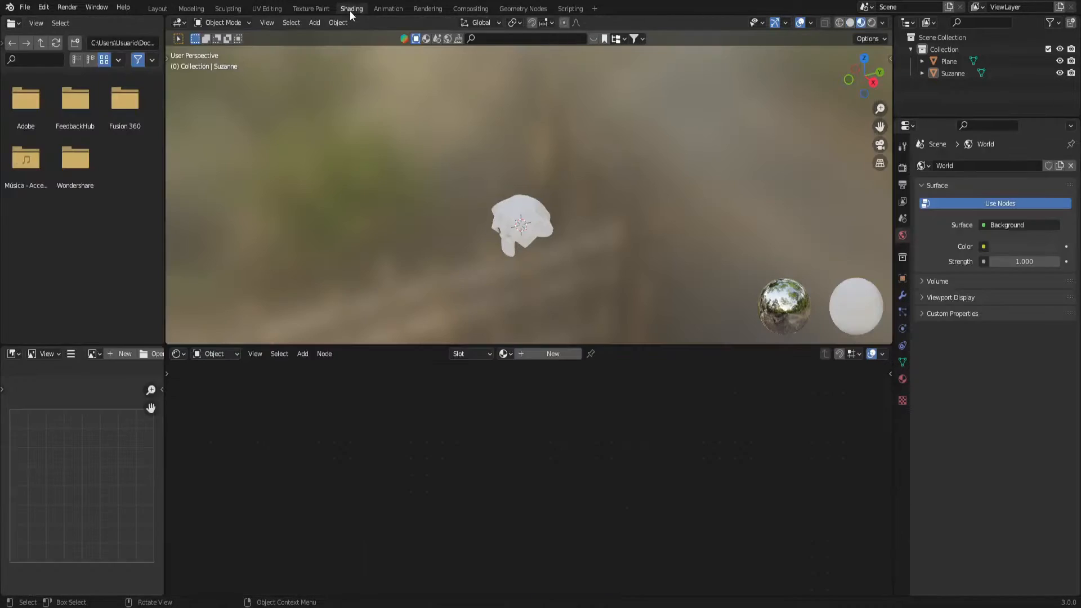
left_click(848, 78)
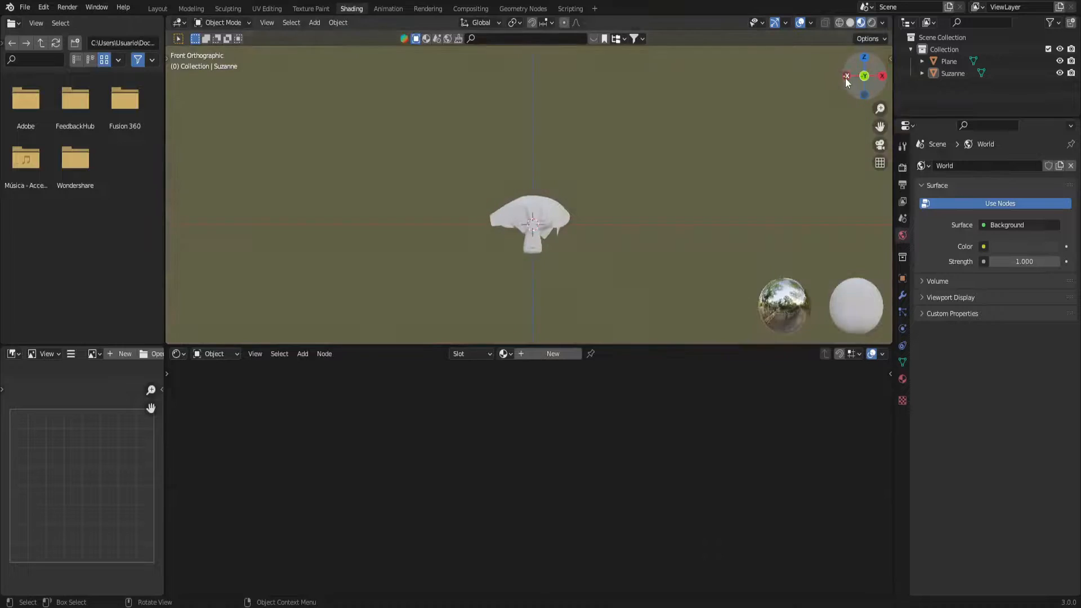
scroll(587, 281, "up", 4)
left_click_drag(881, 126, 874, 76)
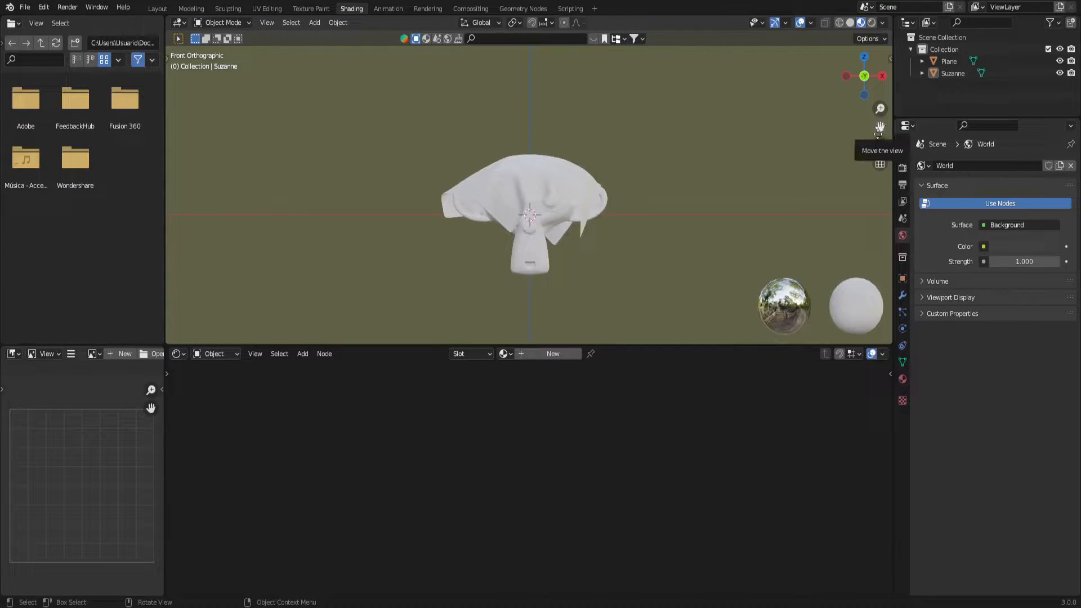
- Create a new material on the cloth plane and delete its Principled BSDF node
left_click(563, 226)
left_click(522, 352)
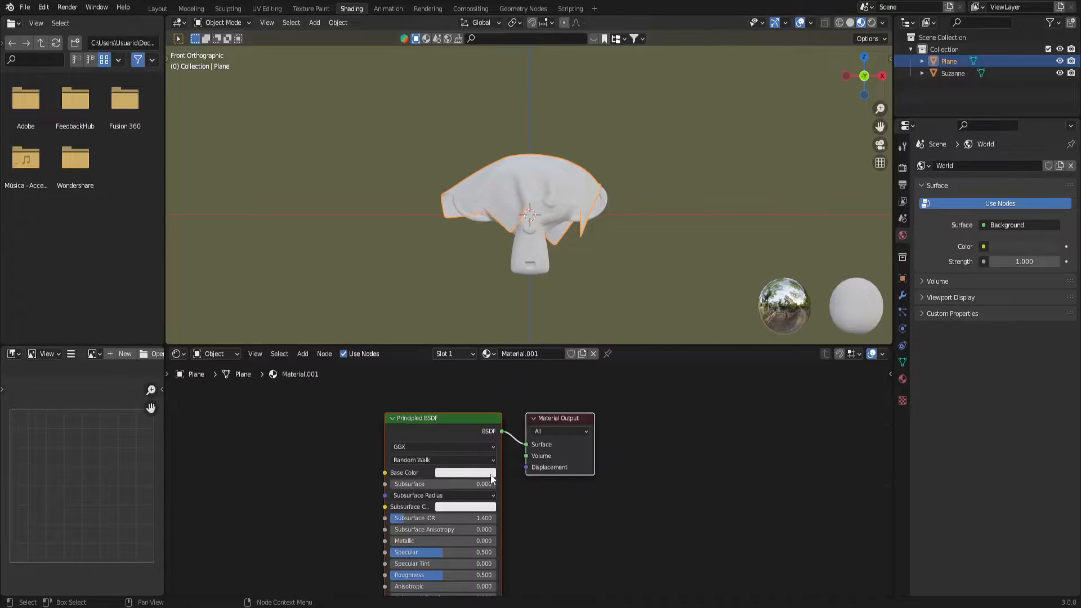
left_click(458, 421)
key("x")
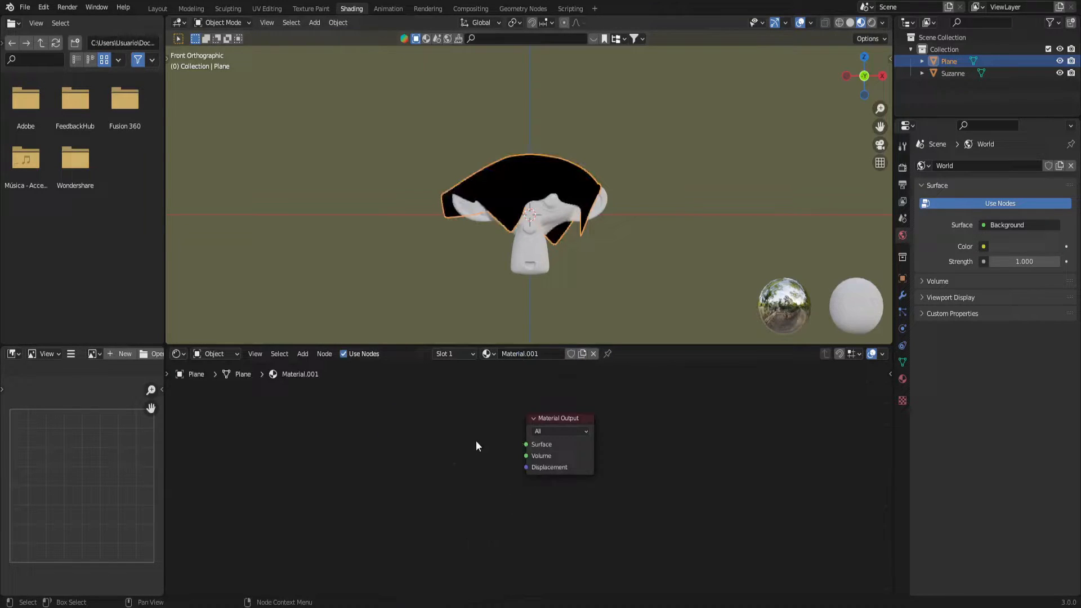
key("shift+a")
left_click(427, 413)
type("mix")
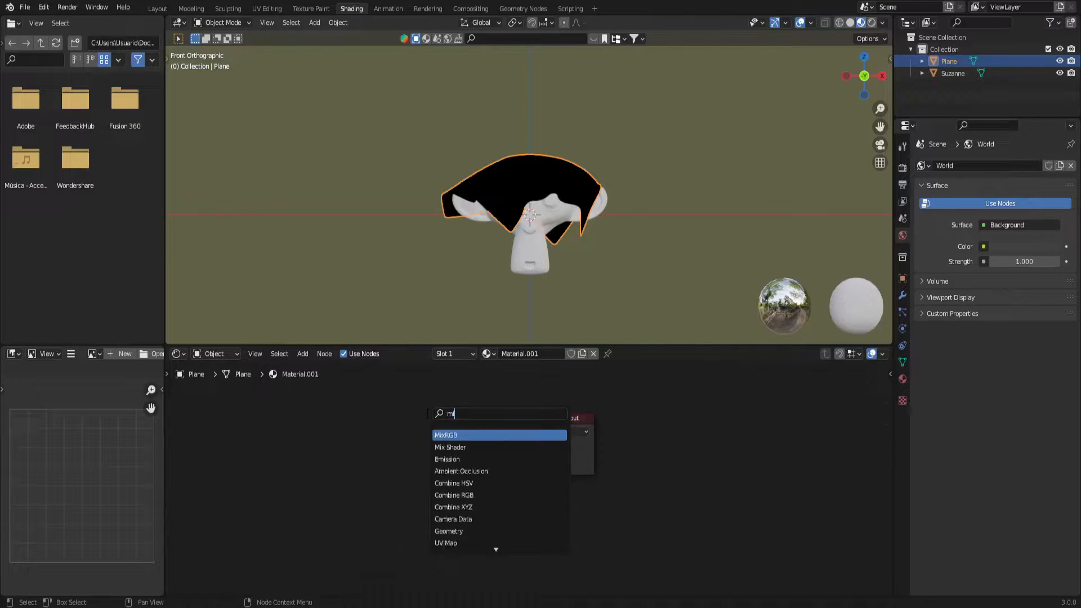
left_click(441, 433)
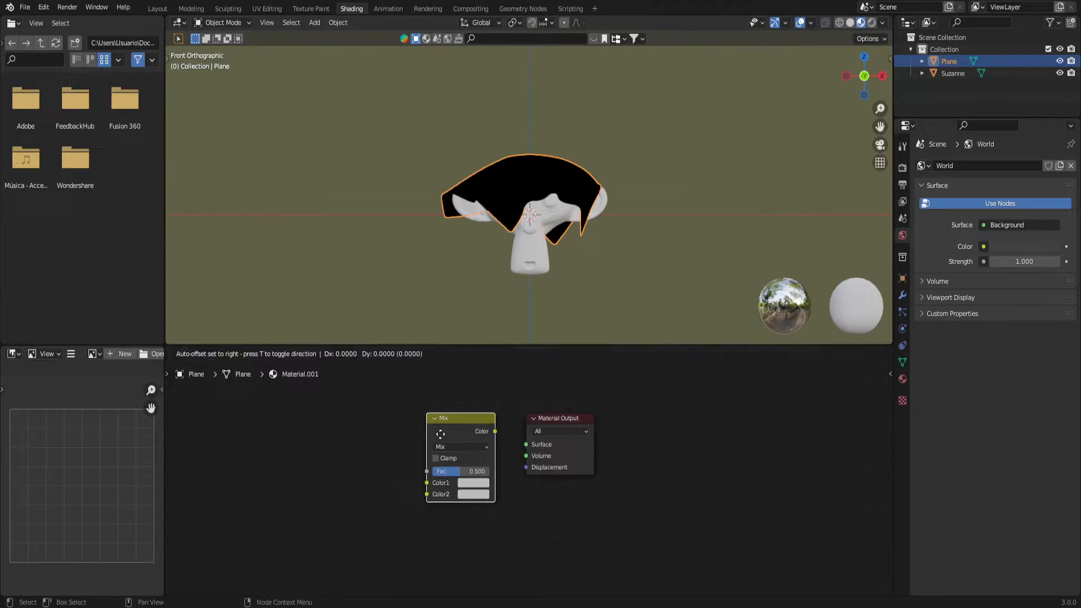
left_click(440, 433)
key("x")
- Add a Mix Shader node and link its Shader output to the Material Output's Surface input
key("shift+a")
left_click(441, 424)
type("mix")
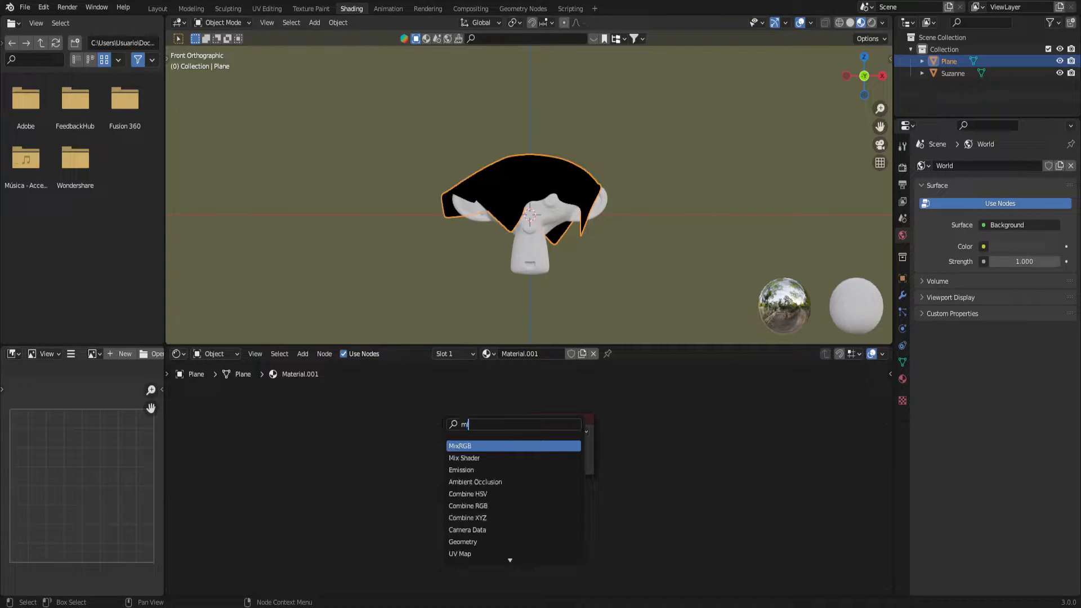
left_click(457, 457)
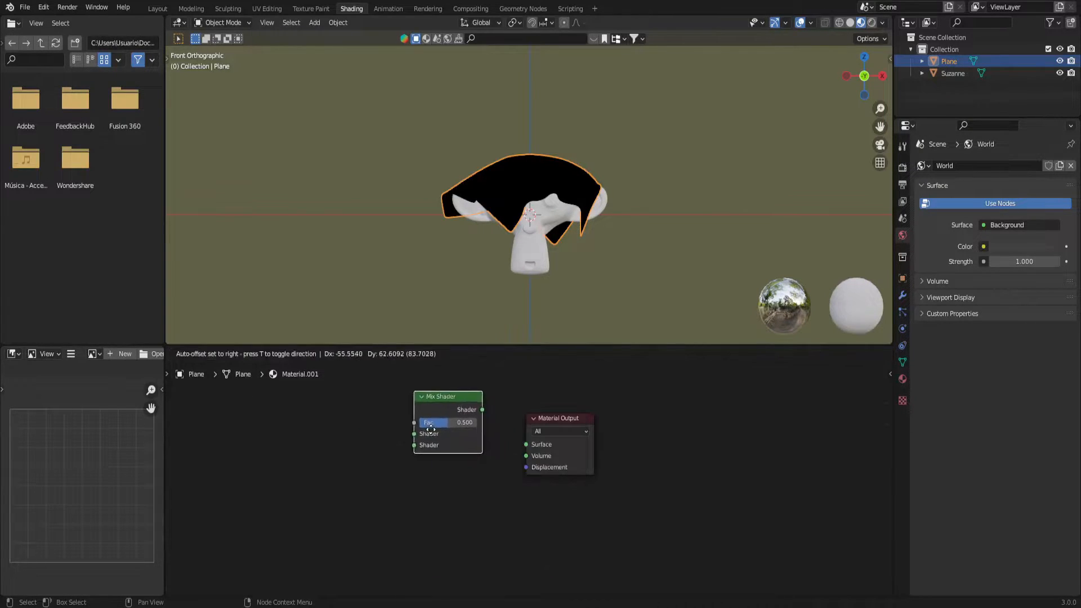
left_click(432, 451)
left_click_drag(483, 434, 527, 445)
- Add a ColorRamp running from white to black near the middle, and link its Color output to the Mix Shader's Fac
middle_click_drag(309, 490, 557, 527)
key("shift+a")
left_click(501, 420)
type("co")
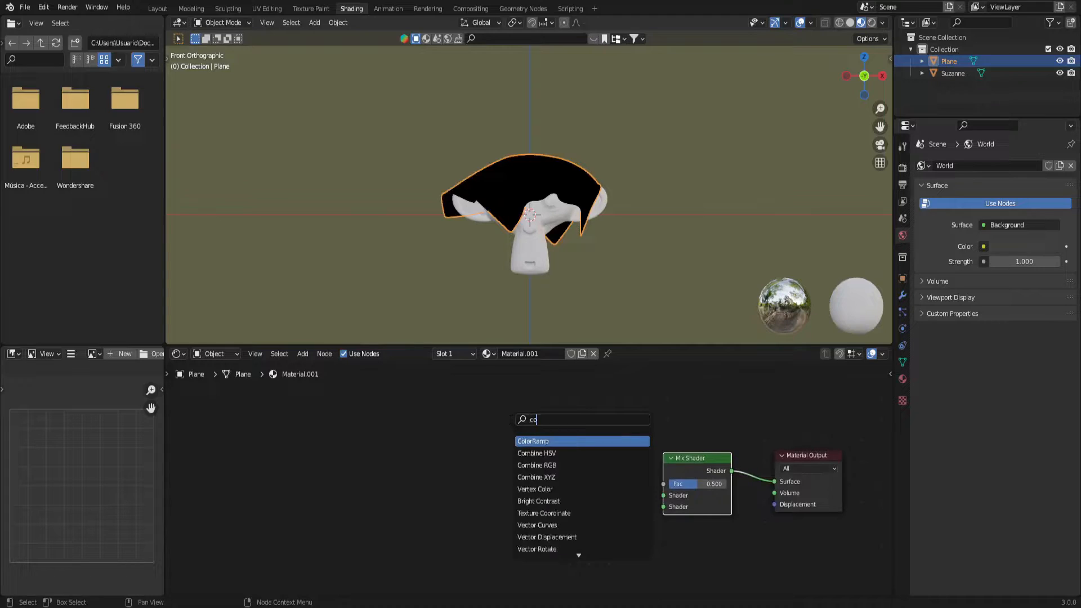
type("lor")
left_click(516, 440)
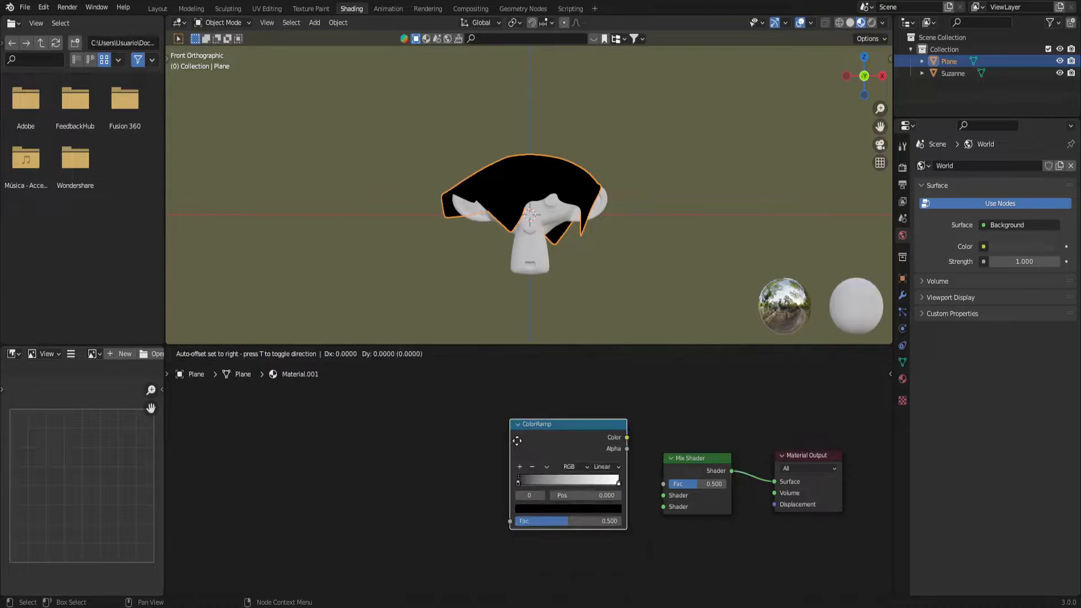
left_click(516, 441)
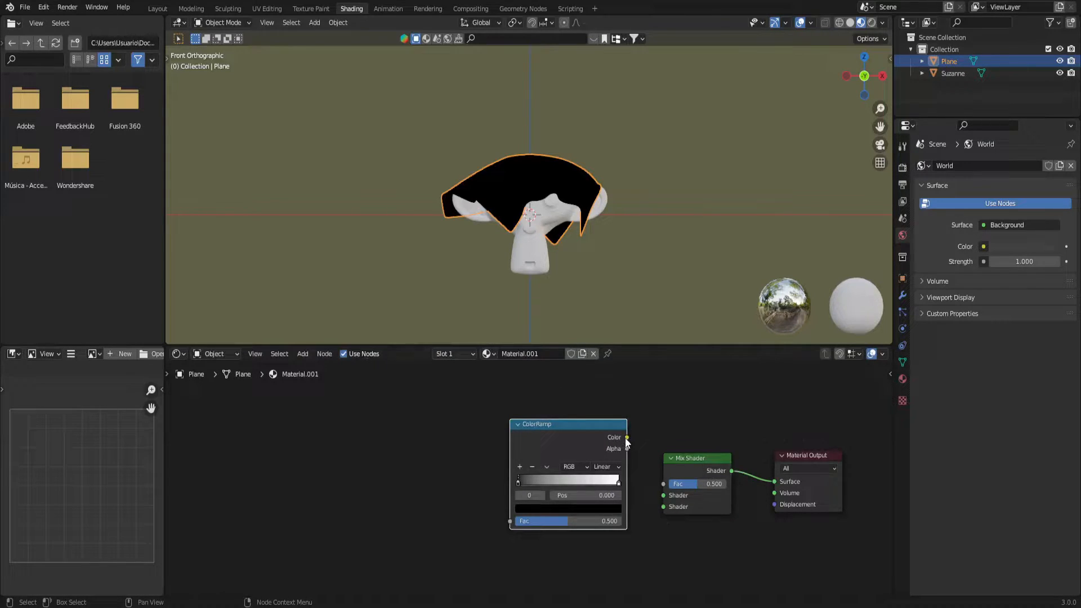
left_click_drag(626, 438, 493, 482)
- Add a Layer Weight node and link its Facing output to the ColorRamp's Fac input
scroll(389, 479, "down", 1)
key("shift+a")
left_click(375, 438)
type("layer")
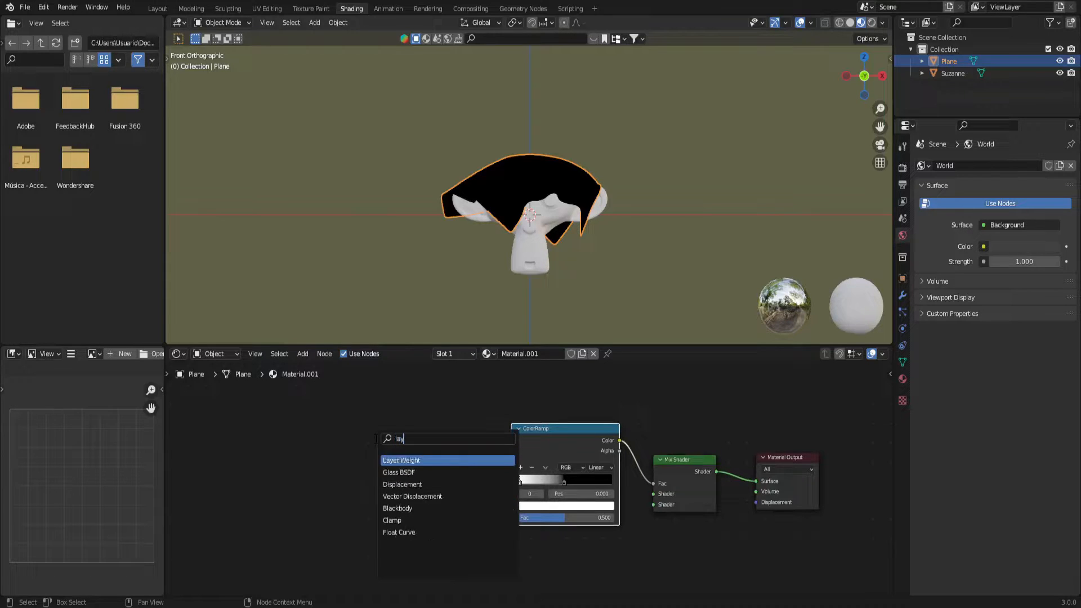
left_click(388, 460)
left_click(386, 462)
left_click_drag(437, 463, 450, 476)
left_click_drag(498, 515, 512, 522)
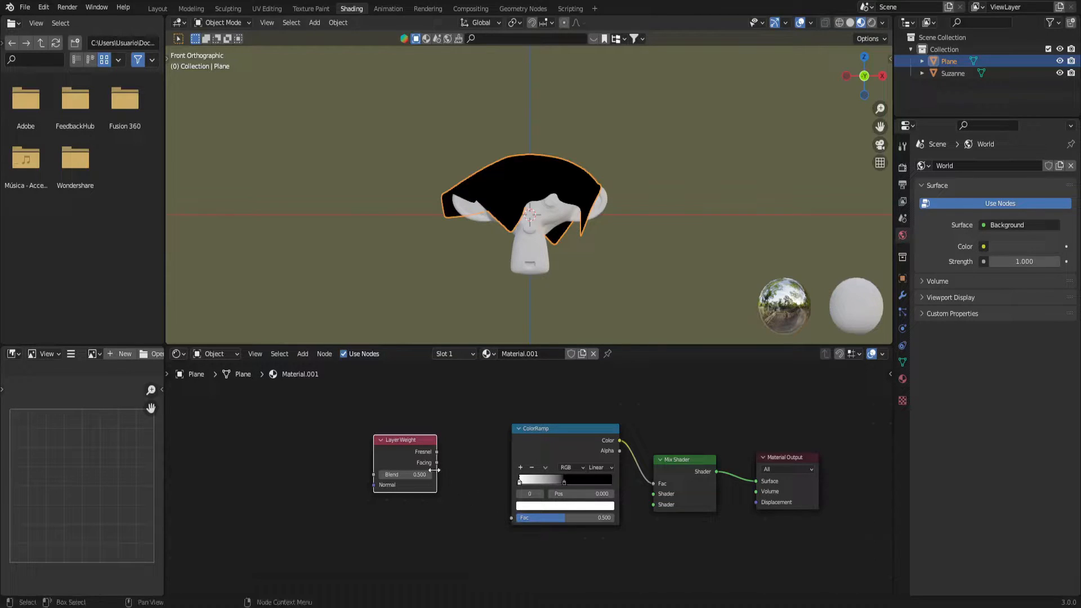
left_click_drag(436, 462, 509, 519)
- Spread the Material Output and Mix Shader nodes farther away from the ColorRamp to make room in the node tree
scroll(508, 518, "down", 3)
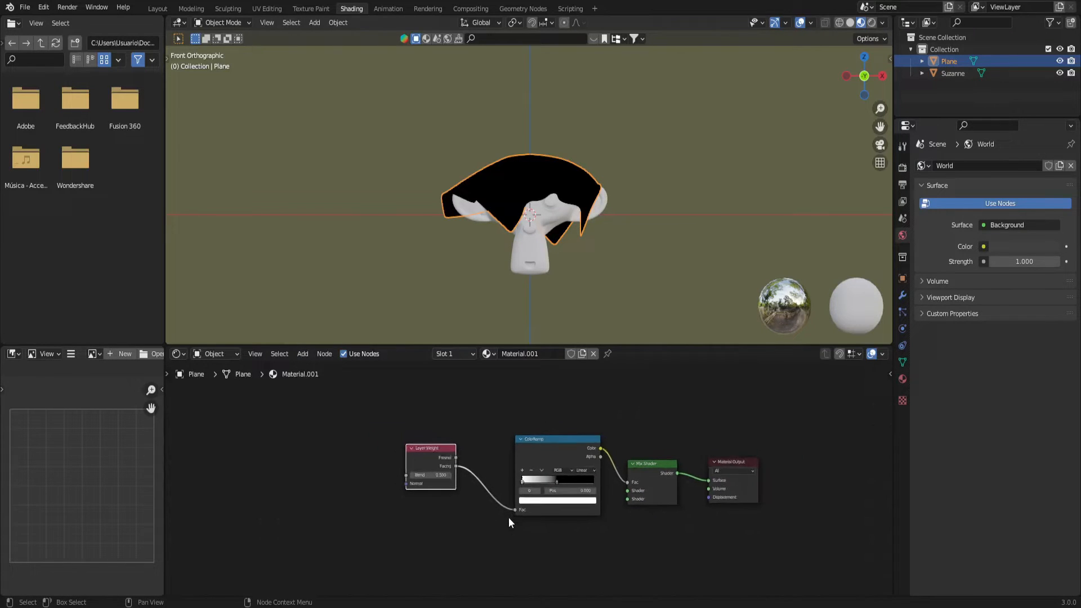
middle_click_drag(574, 530, 463, 472)
left_click_drag(608, 441, 668, 457)
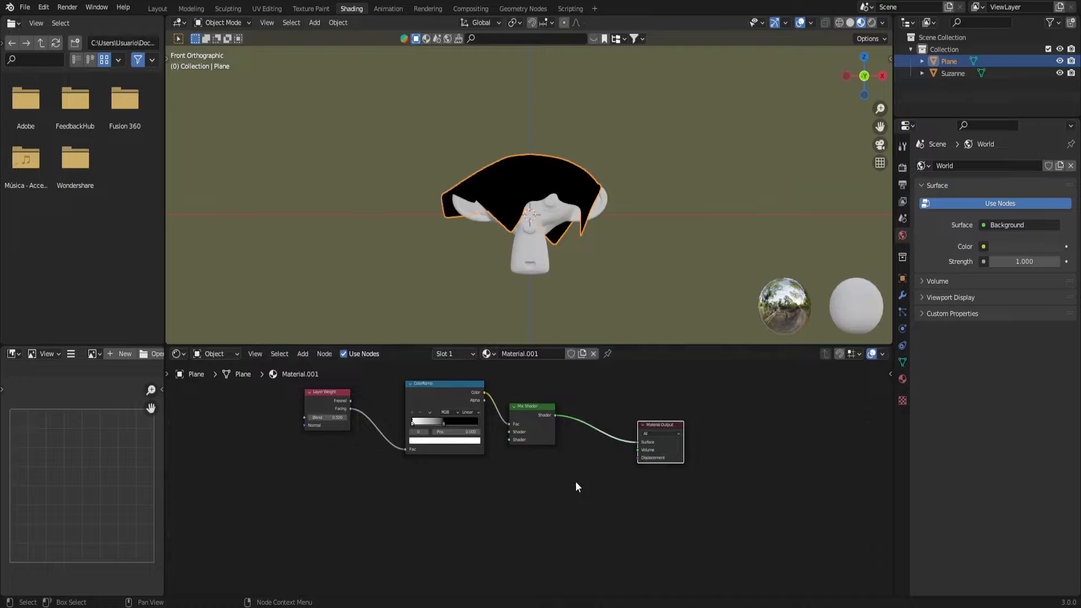
left_click(544, 440)
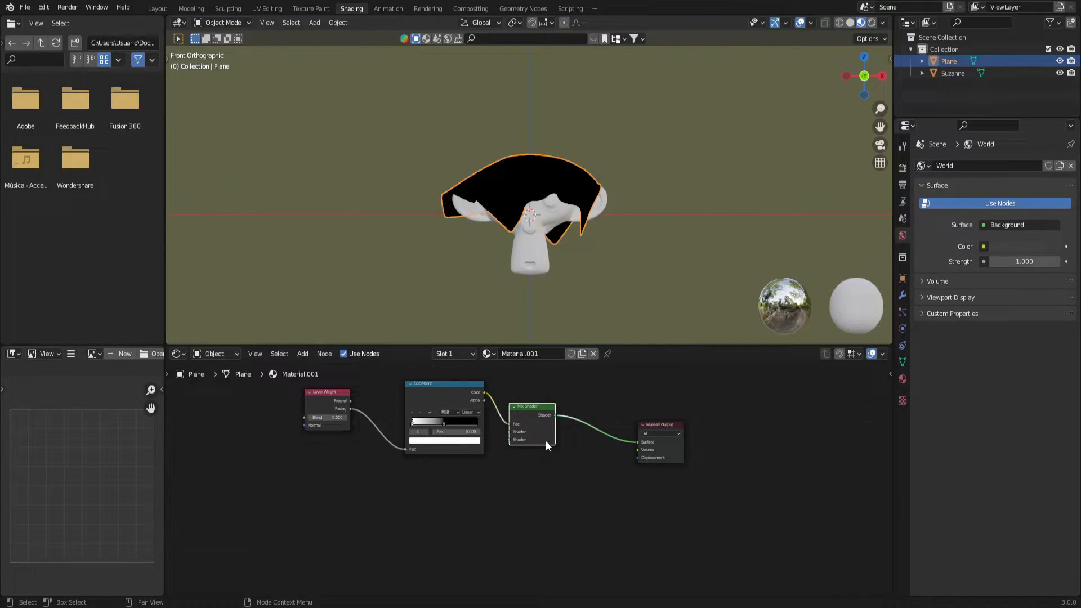
left_click_drag(545, 440, 576, 446)
- Add a Glossy BSDF node below the ColorRamp and link its BSDF output to the Mix Shader's first Shader input
key("shift+a")
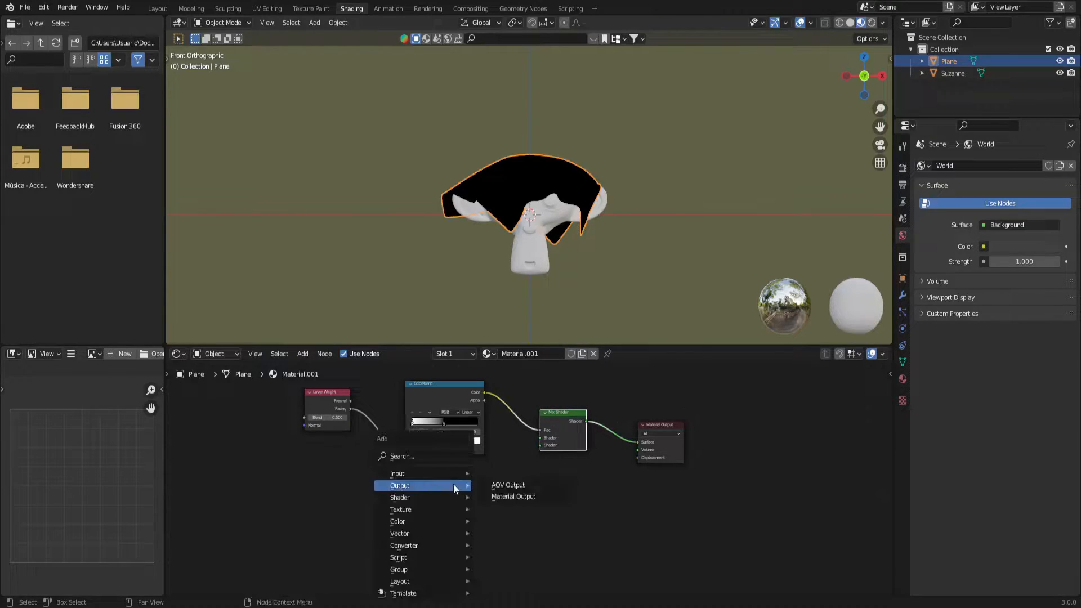
left_click(438, 455)
type("glo")
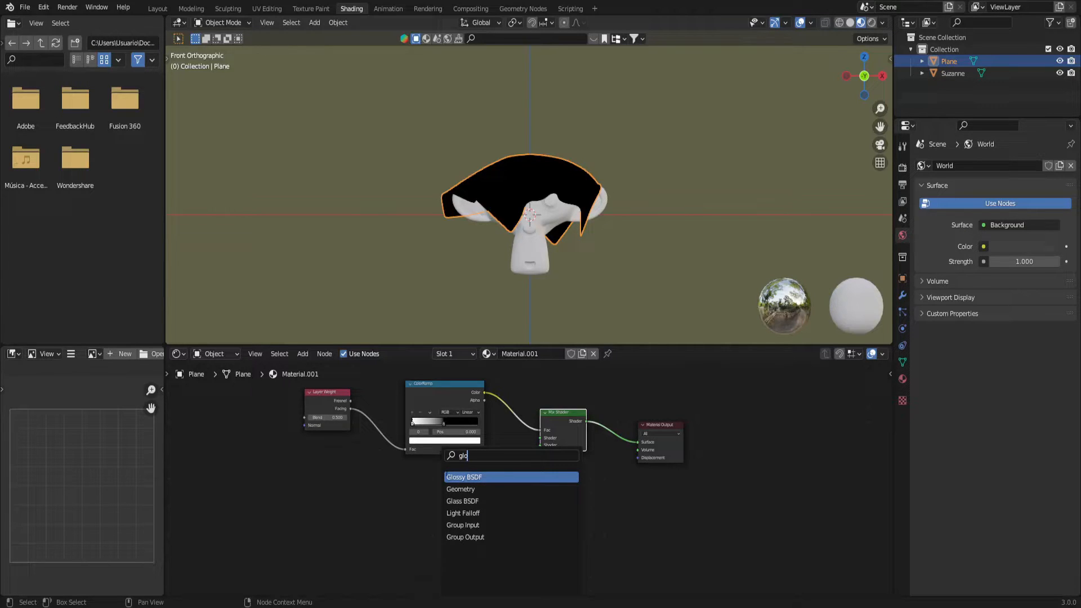
key("Return")
left_click(444, 489)
scroll(447, 488, "up", 2)
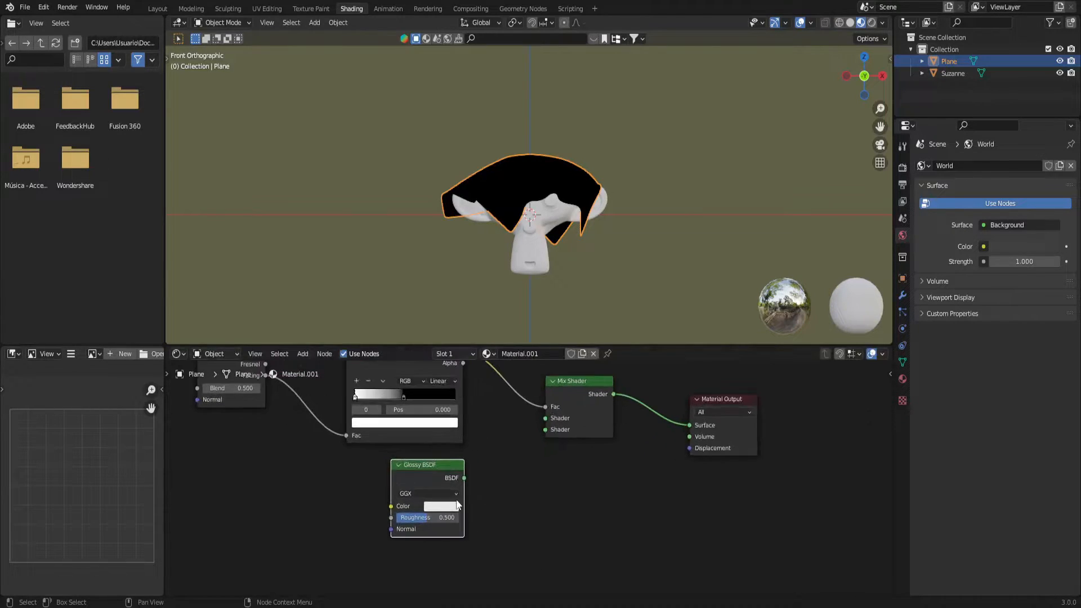
left_click_drag(464, 478, 512, 457)
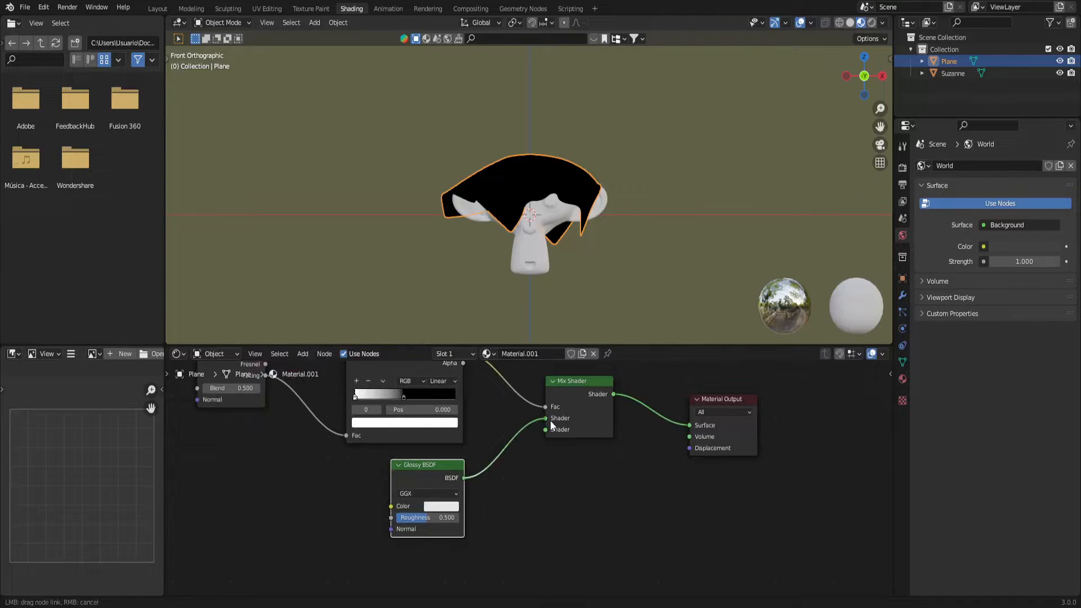
left_click_drag(550, 420, 550, 420)
- Add a second ColorRamp node beside the Glossy BSDF and link its Color output to the Glossy BSDF's Color input
middle_click_drag(522, 491, 764, 453)
key("shift+a")
left_click(497, 447)
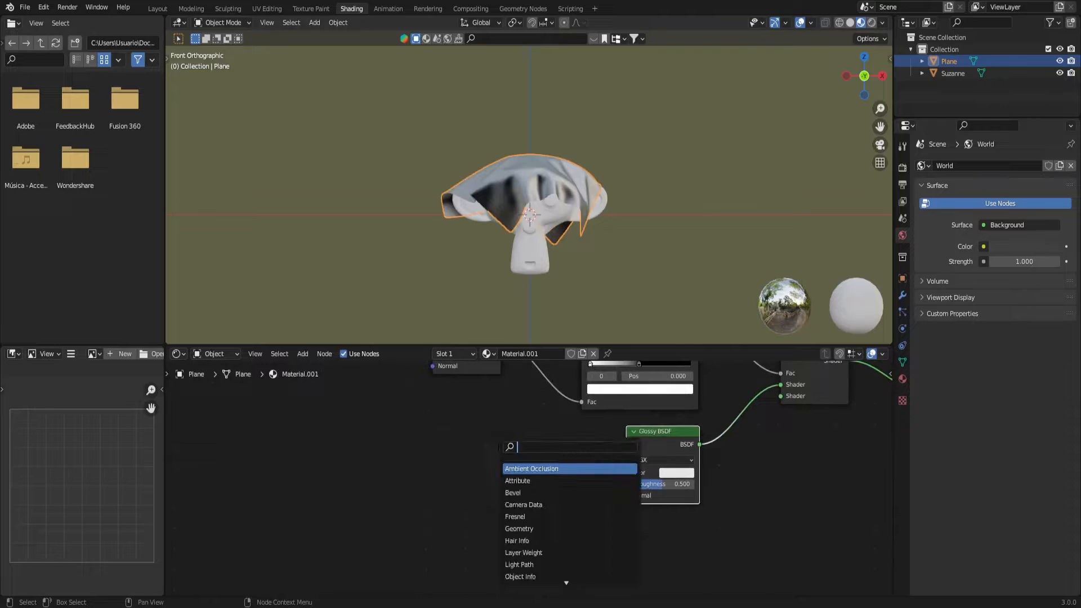
type("colr")
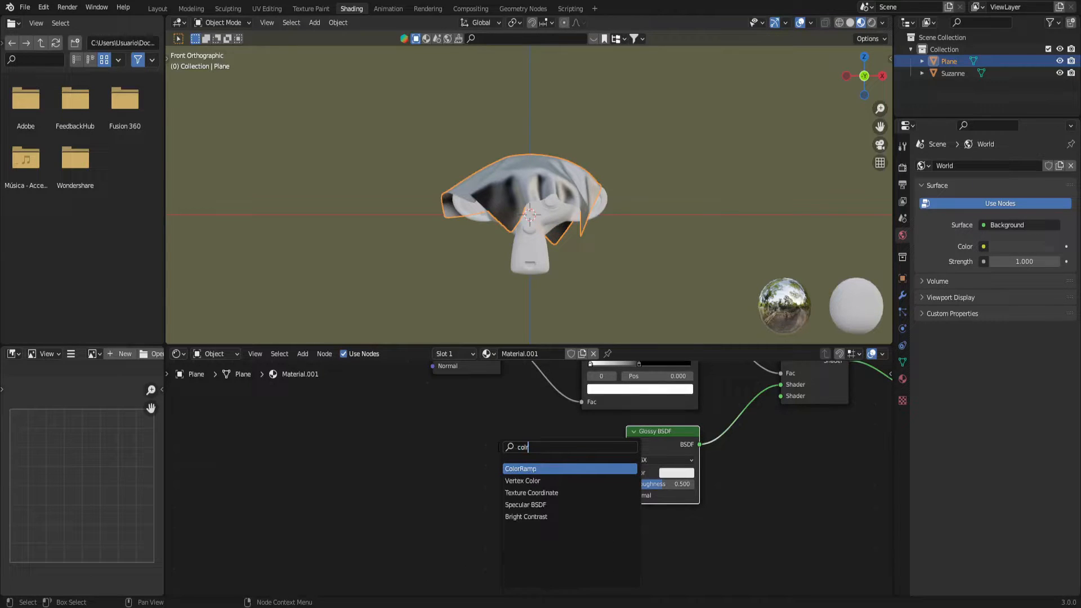
left_click(521, 468)
left_click(514, 453)
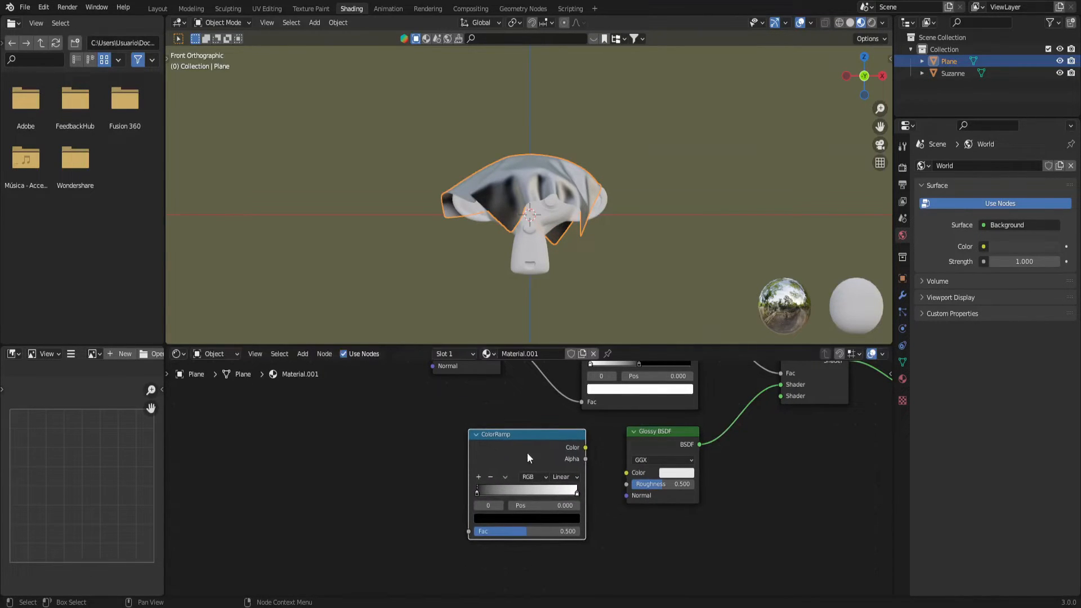
left_click_drag(586, 447, 626, 472)
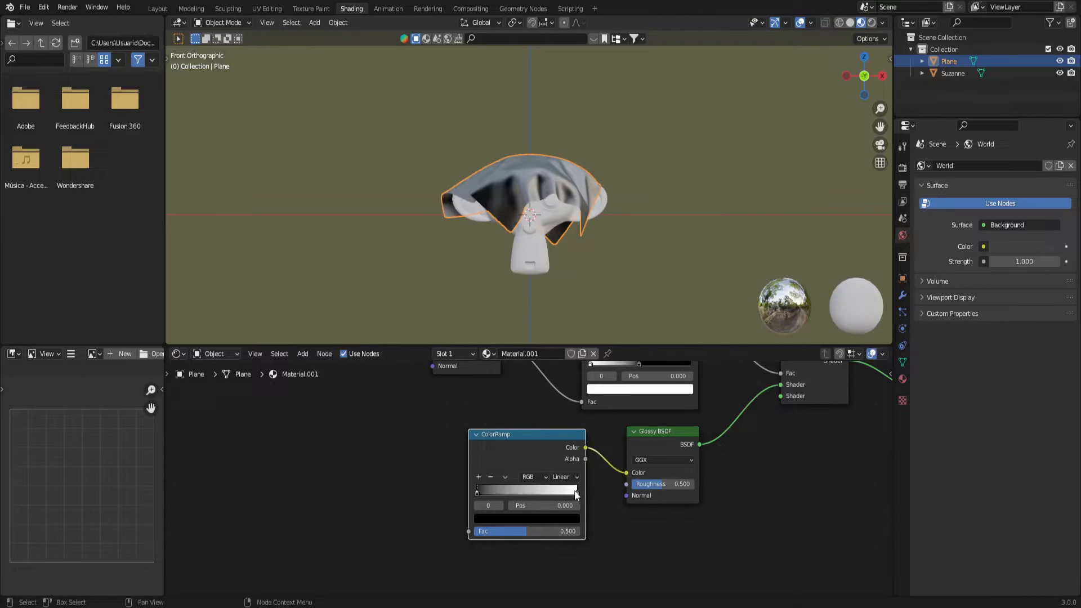
- Set the second ColorRamp's color mode to HSL with Clockwise interpolation
left_click(533, 476)
left_click(535, 499)
left_click(533, 477)
left_click(533, 510)
left_click(559, 477)
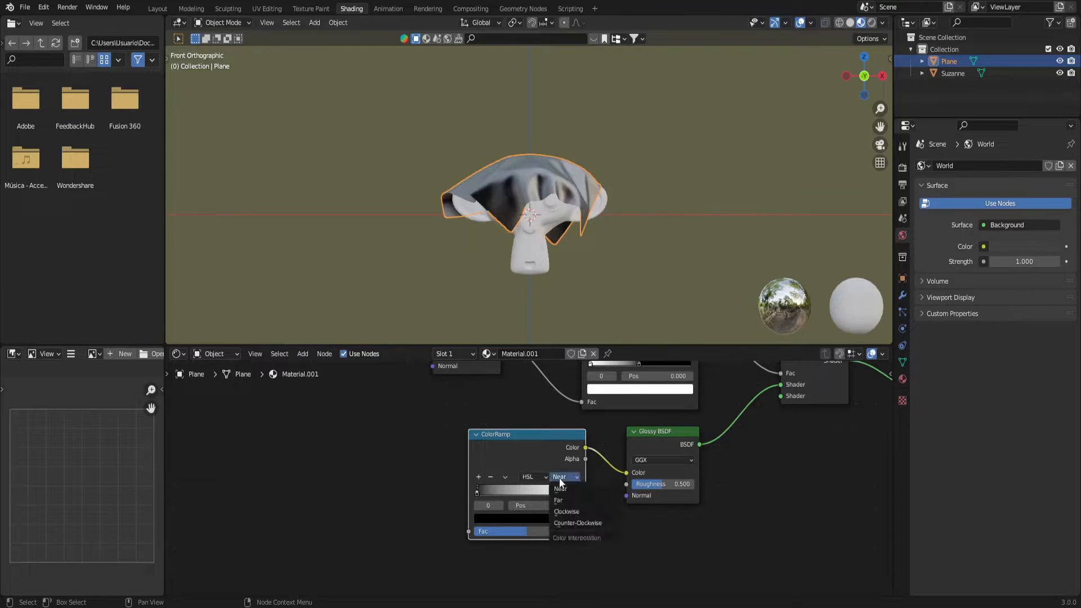
left_click(559, 510)
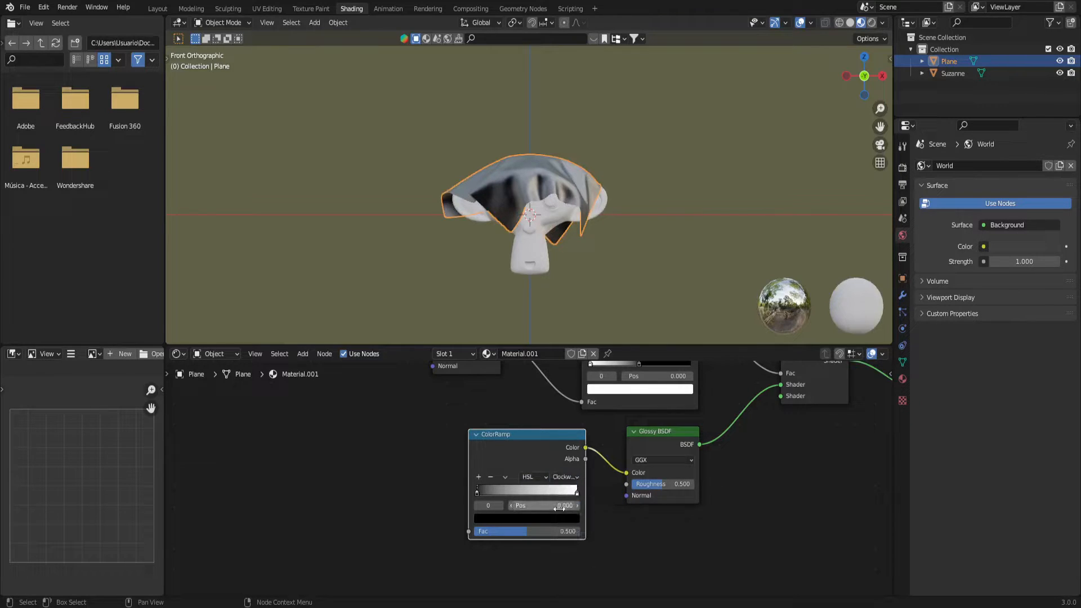
- Color both the first and last stops of the second ColorRamp bright magenta
left_click(484, 518)
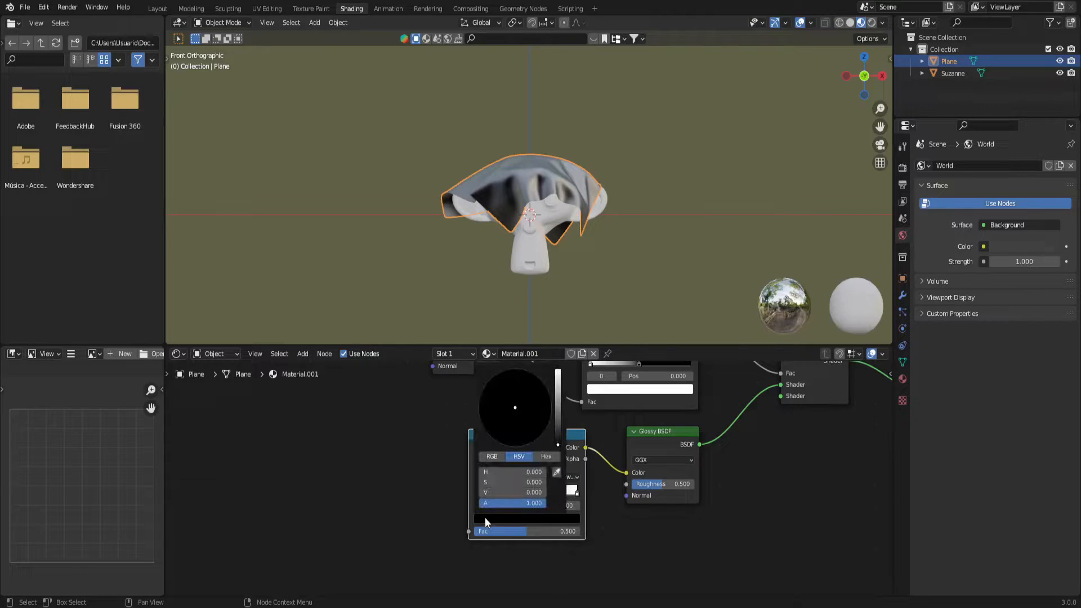
left_click(558, 378)
left_click(533, 425)
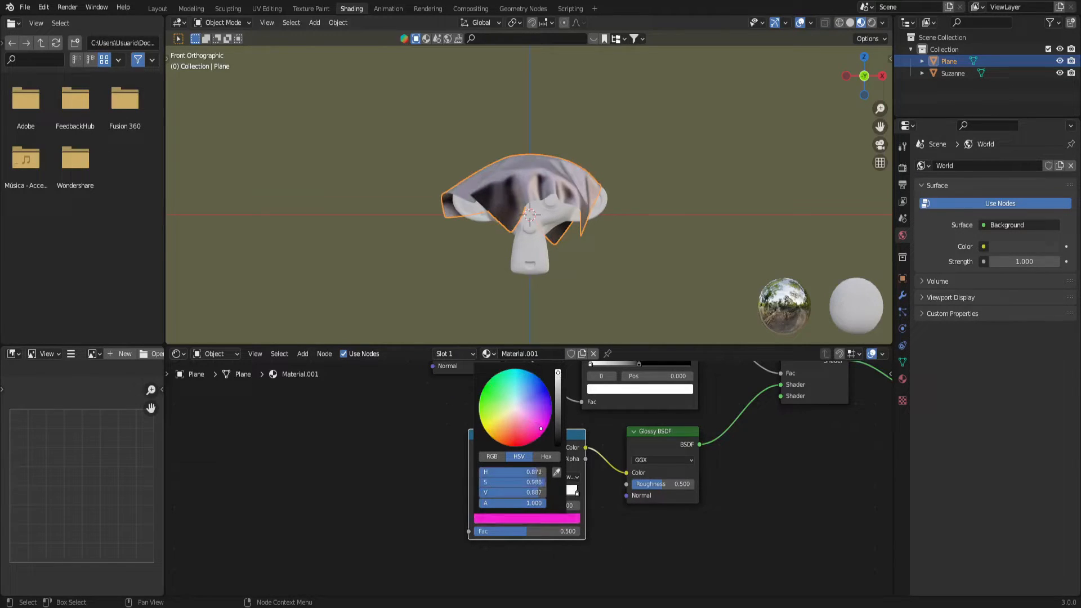
left_click(576, 494)
left_click(564, 519)
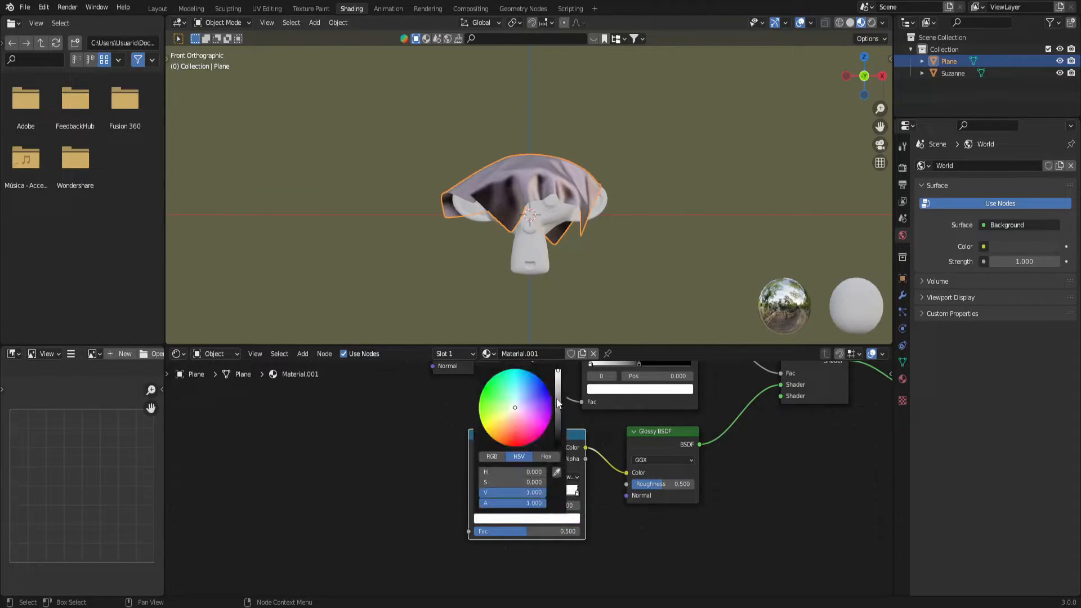
left_click(544, 430)
- Try the Clockwise and Near hue interpolations on the magenta ColorRamp, and set it to Far
left_click(568, 477)
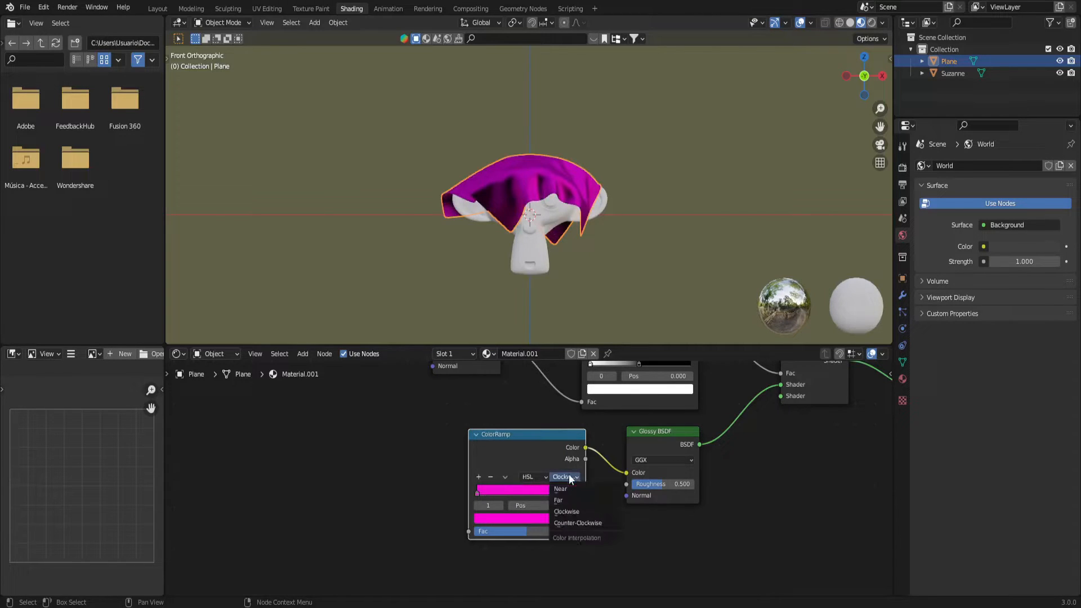
left_click(568, 510)
left_click(568, 477)
left_click(566, 488)
left_click(567, 478)
left_click(566, 499)
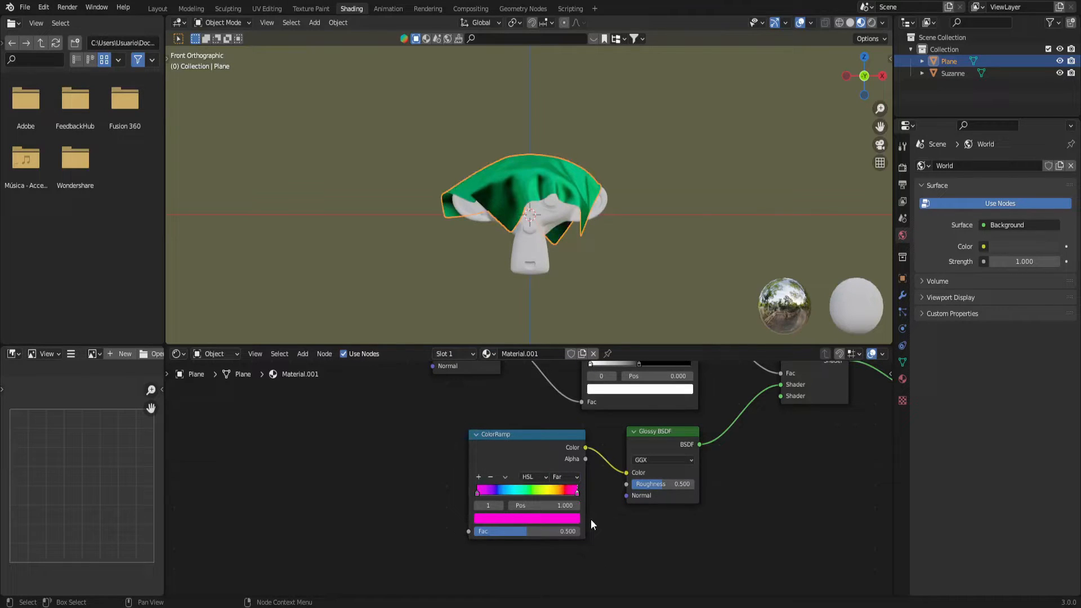
- Add a second Layer Weight node and link its Facing output to the rainbow ColorRamp's Fac input
scroll(590, 519, "down", 2)
scroll(589, 518, "up", 1)
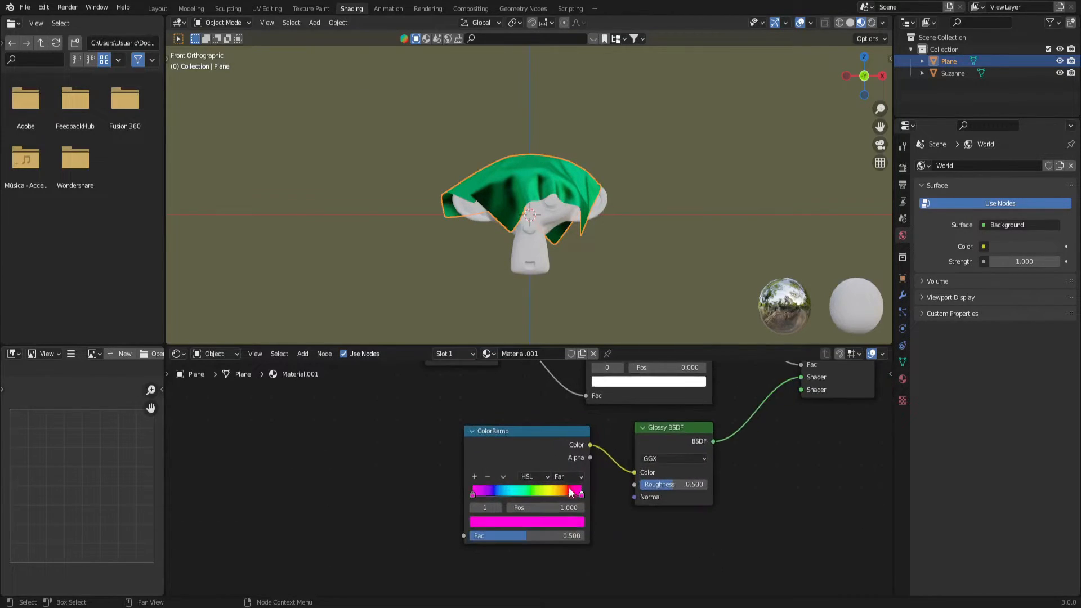
scroll(620, 515, "down", 1)
middle_click_drag(664, 528, 655, 521)
scroll(412, 462, "up", 2)
middle_click_drag(411, 461, 460, 500)
key("shift+a")
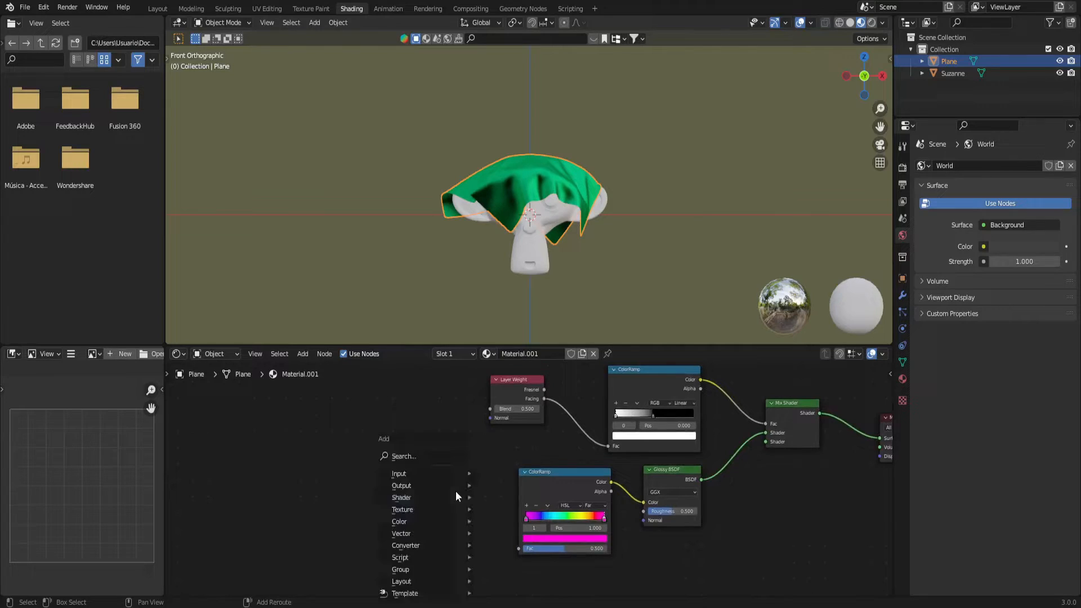
left_click(448, 455)
type("laye")
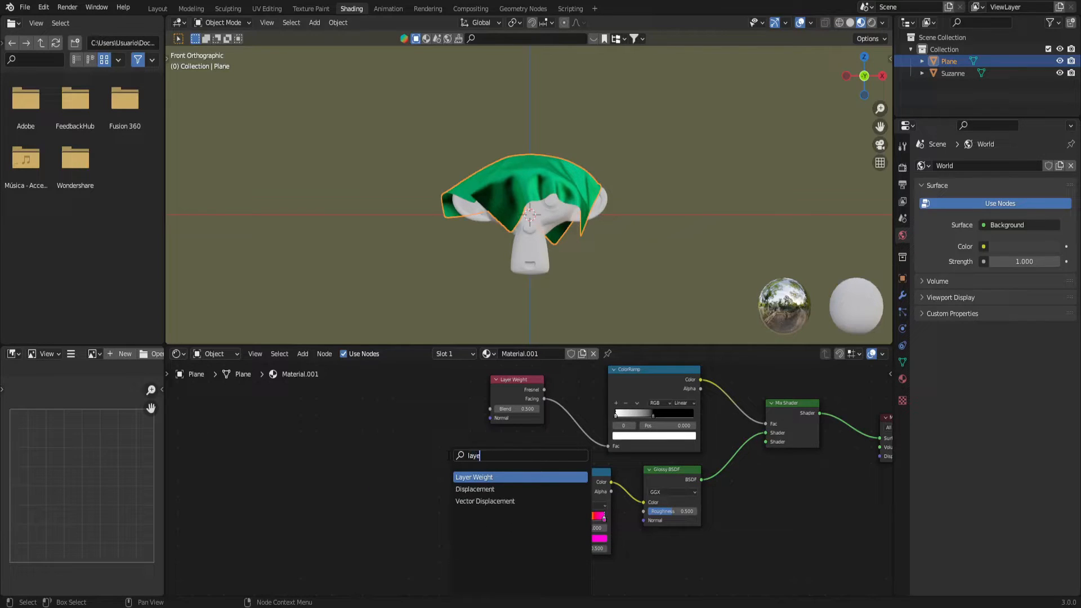
left_click(460, 477)
left_click(458, 489)
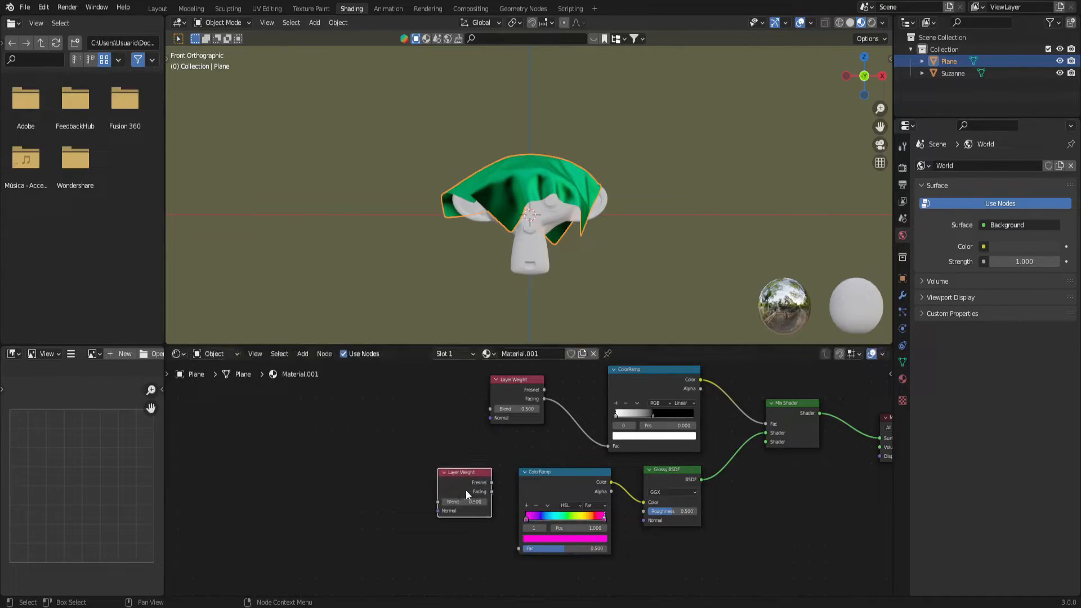
left_click_drag(490, 492, 519, 549)
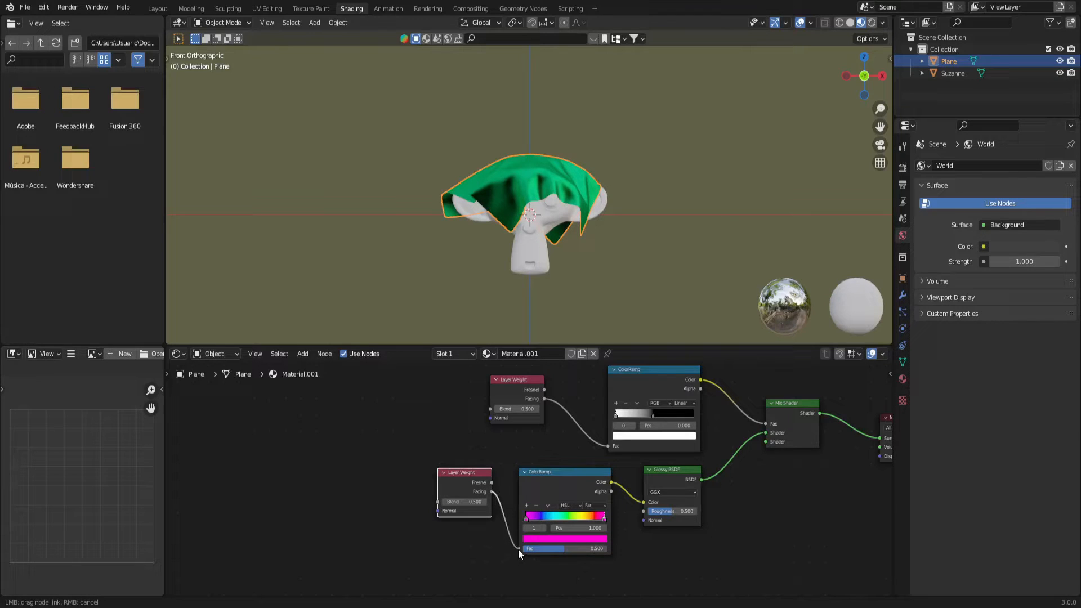
- Reposition the Mix Shader and Material Output nodes to the right of the Glossy BSDF, roughly level with it
scroll(656, 562, "down", 3)
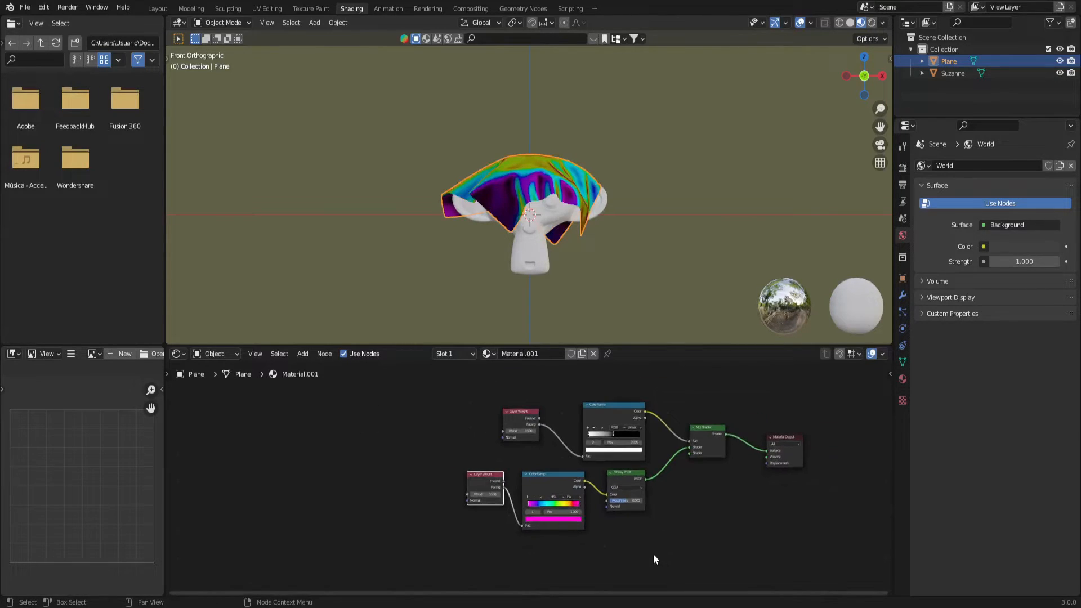
middle_click_drag(654, 555, 498, 518)
scroll(549, 459, "up", 1)
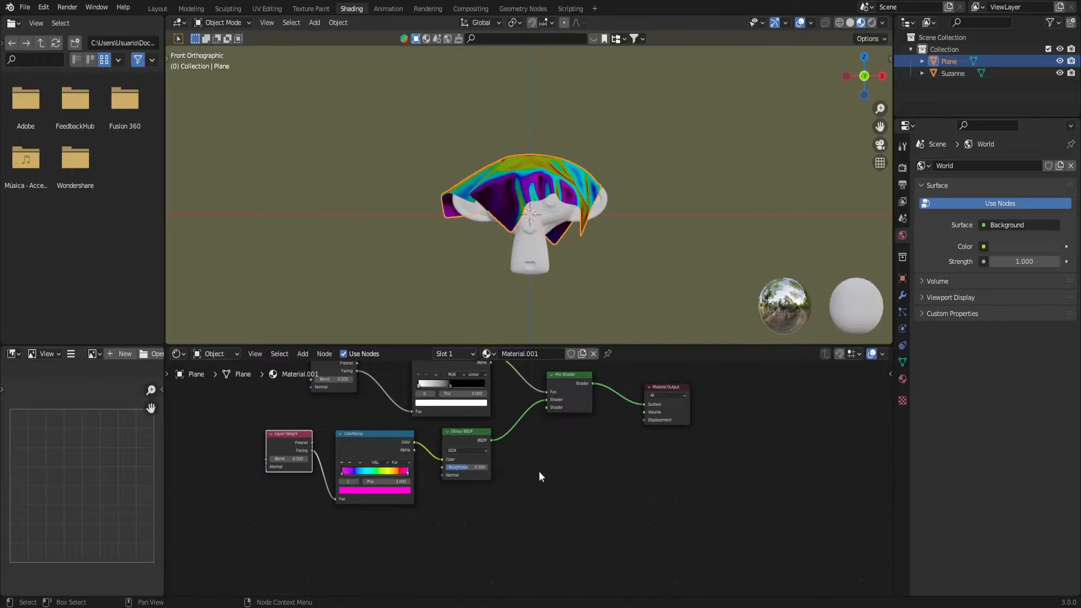
scroll(480, 537, "up", 1)
middle_click_drag(480, 538, 517, 500)
left_click_drag(629, 363, 639, 423)
left_click_drag(714, 369, 749, 407)
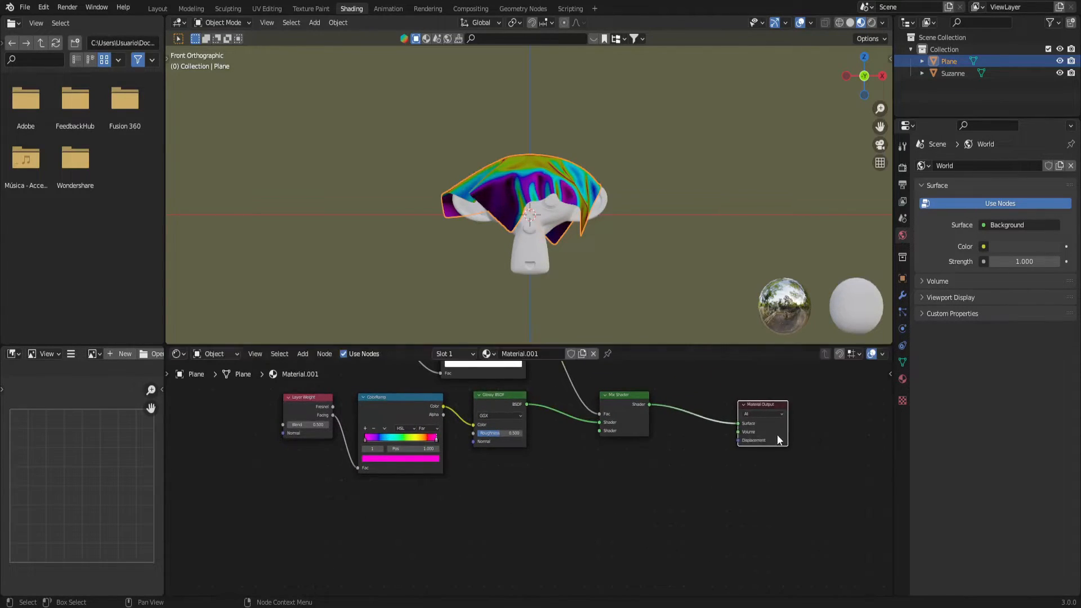
- Add a Transparent BSDF below the Glossy BSDF and link its BSDF output to the Mix Shader's second Shader input
scroll(485, 521, "up", 1)
key("shift+a")
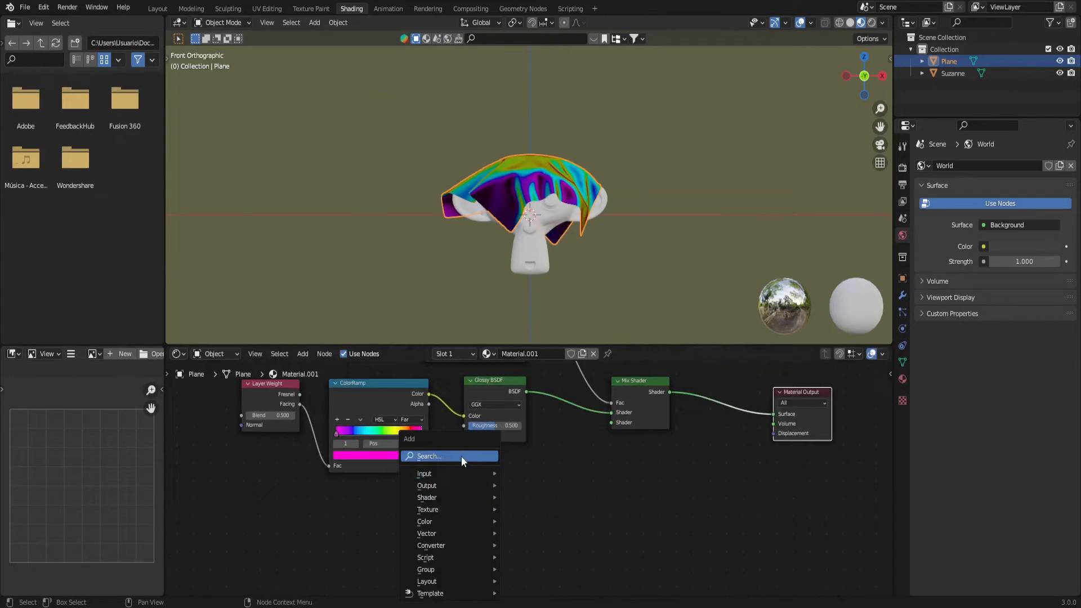
left_click(461, 456)
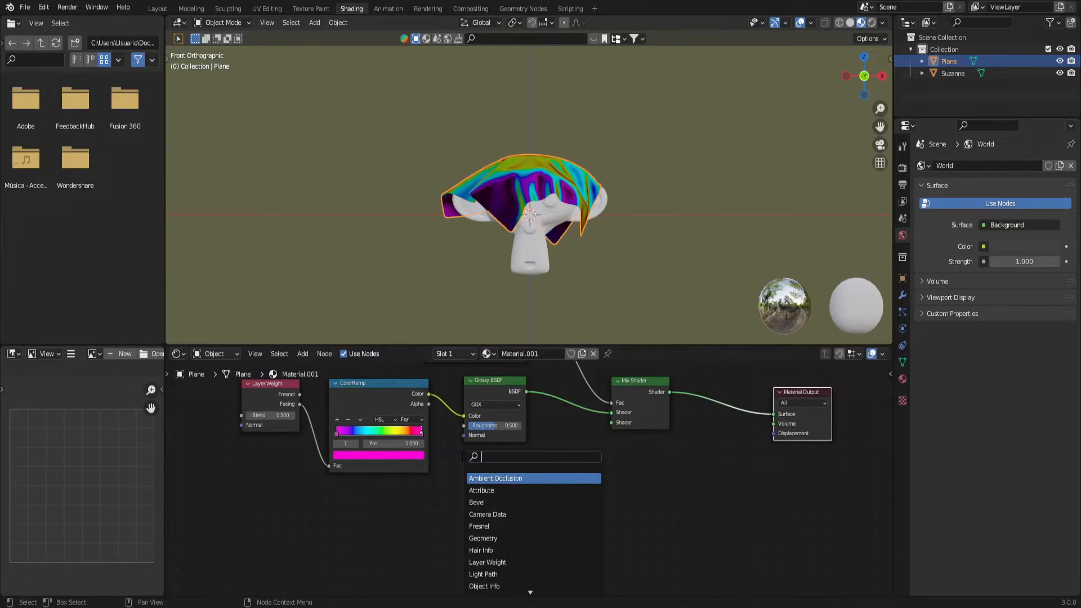
type("tra")
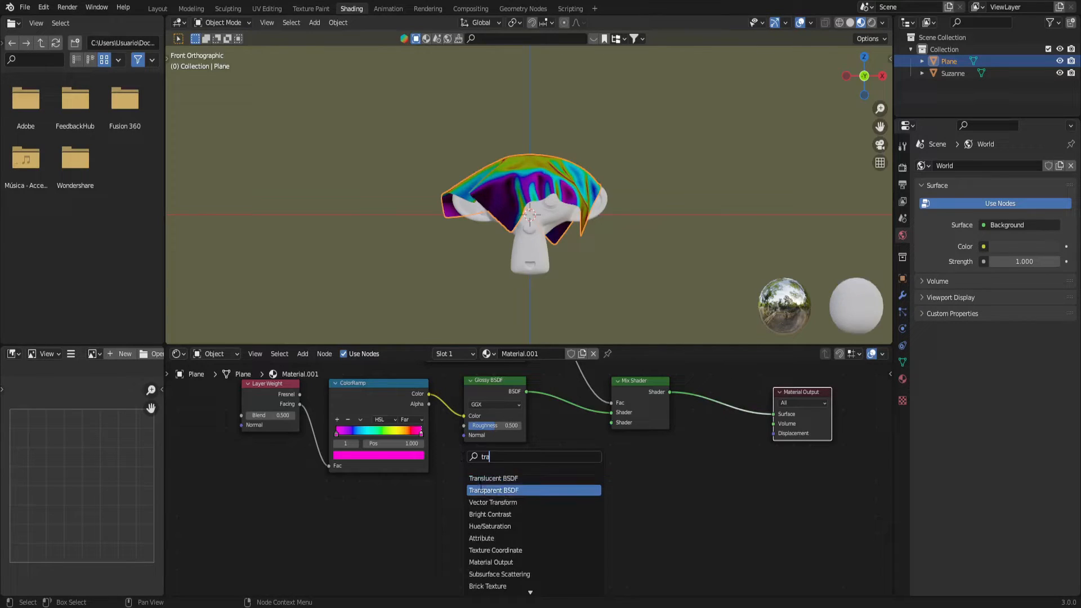
left_click(481, 488)
left_click(528, 496)
left_click_drag(529, 492, 603, 427)
mouse_move(522, 489)
left_mouse_down()
mouse_move(592, 449)
mouse_move(610, 423)
left_mouse_up()
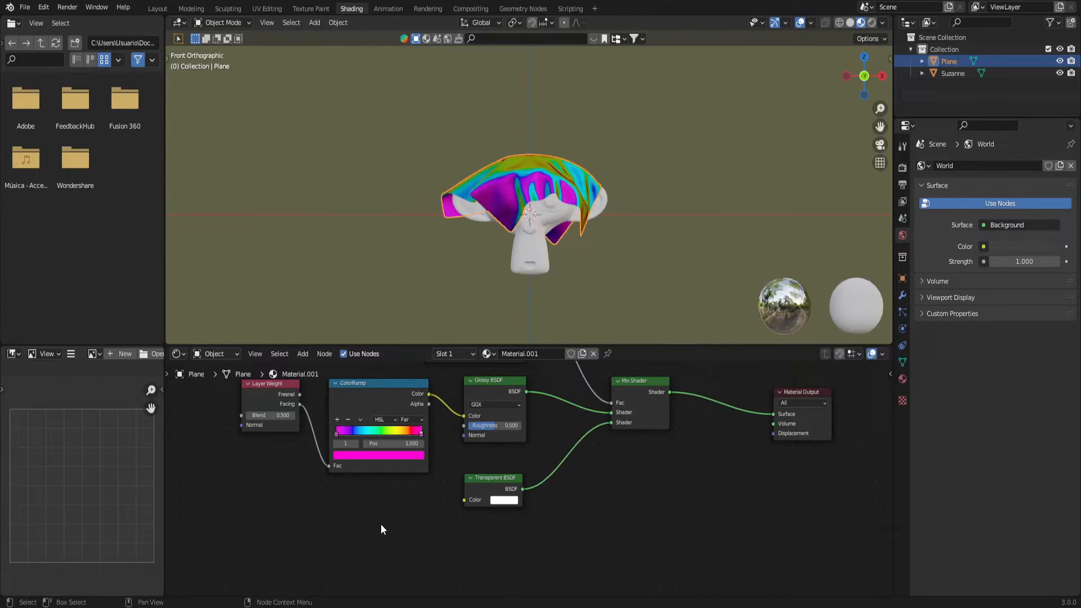
- Lower the Transparent BSDF slightly and feed its Color input from a new Hue/Saturation node
middle_click_drag(393, 517, 573, 505)
left_click_drag(664, 462, 663, 487)
key("shift+a")
left_click(488, 450)
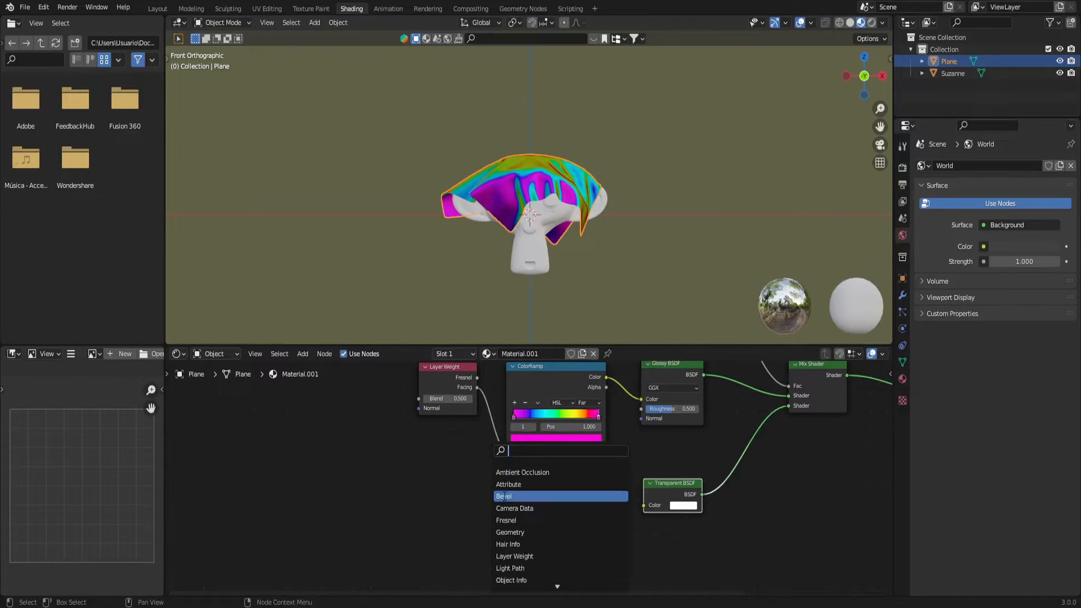
type("hu")
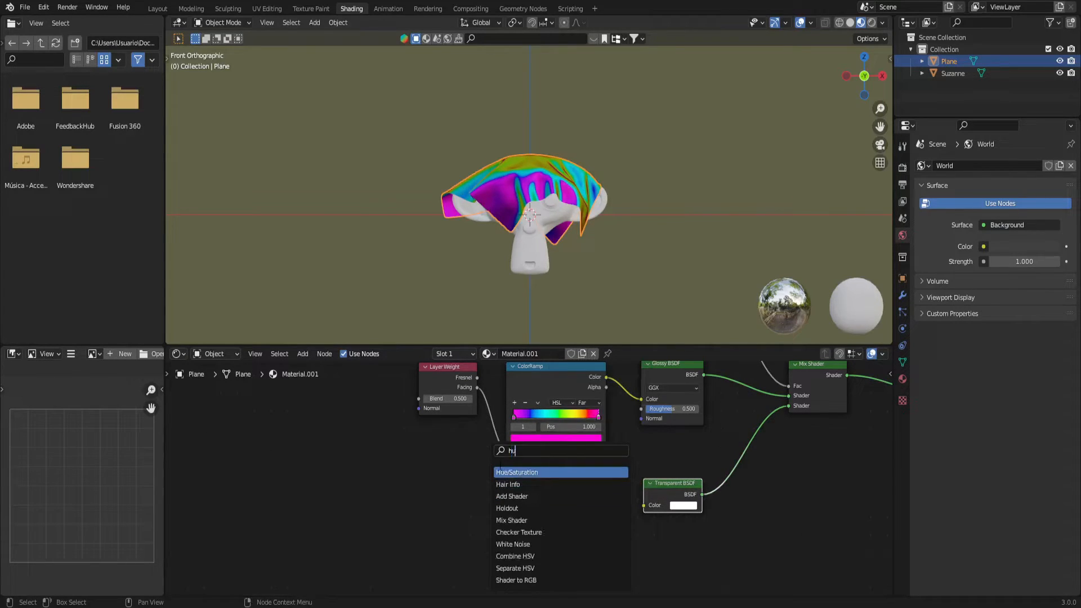
key("Return")
left_click(609, 507)
left_click_drag(585, 505, 642, 506)
- Set the Hue of the Hue Saturation Value node to 0.8
scroll(619, 510, "up", 1)
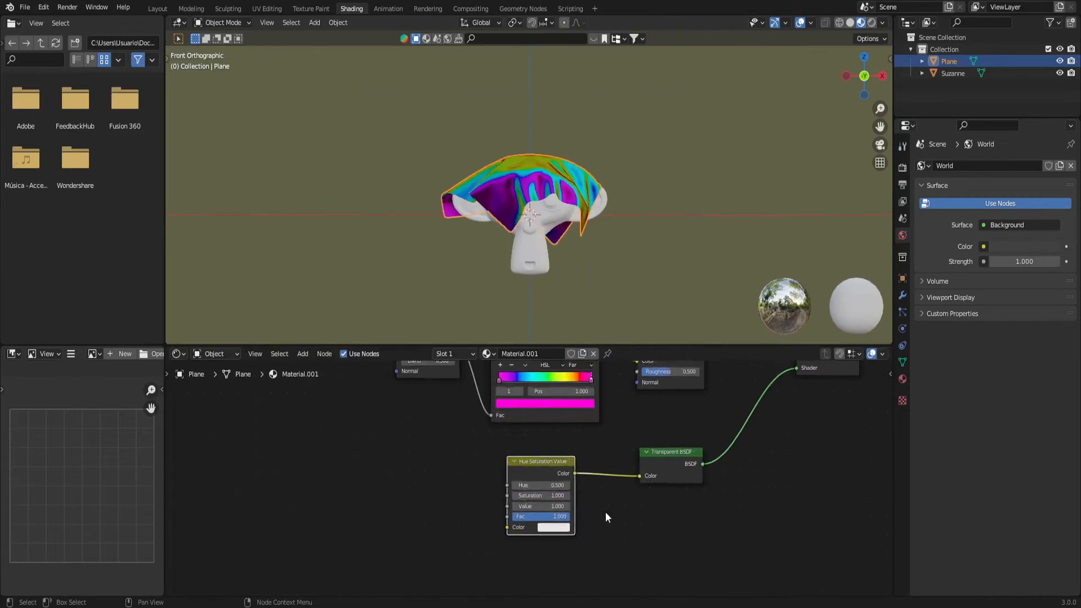
scroll(606, 514, "up", 1)
left_click(555, 487)
key("BackSpace")
type(".8")
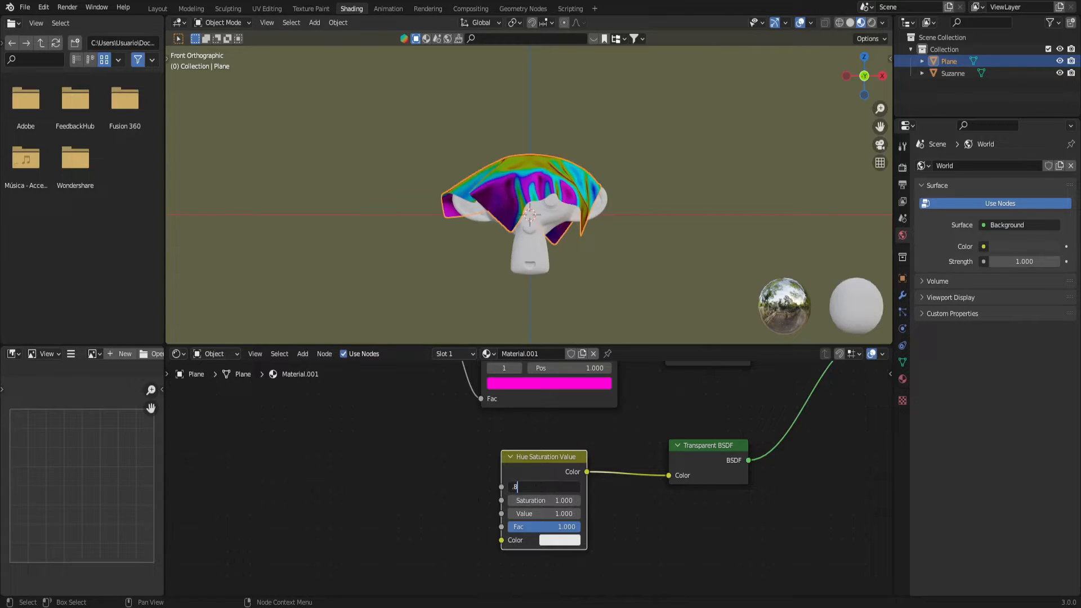
key("Return")
- Add a Noise Texture node and link its Color output to the Hue Saturation Value node's Color input
key("shift+a")
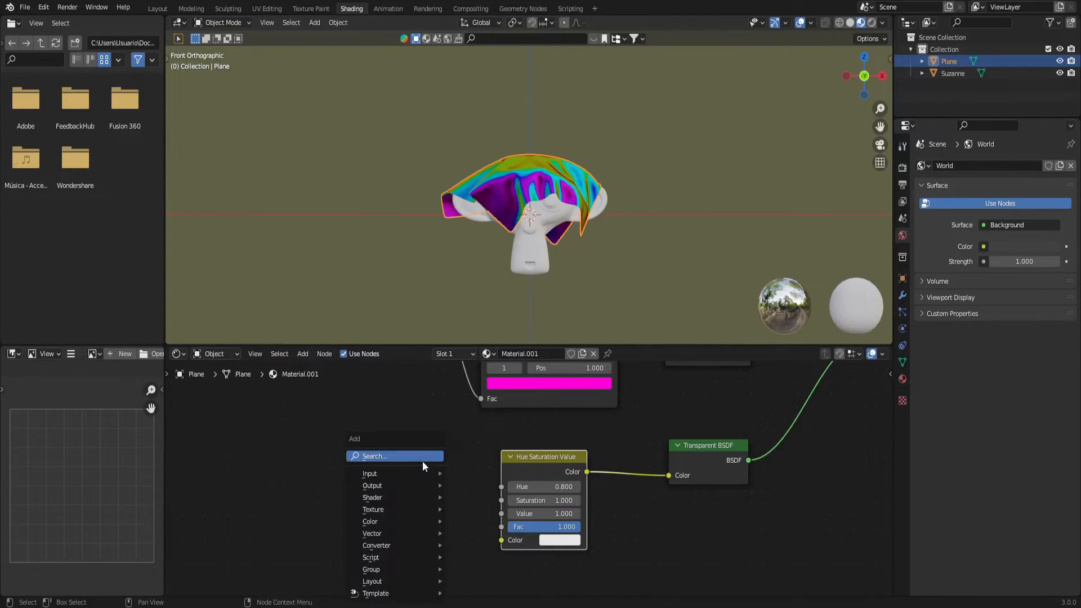
left_click(421, 458)
type("nois")
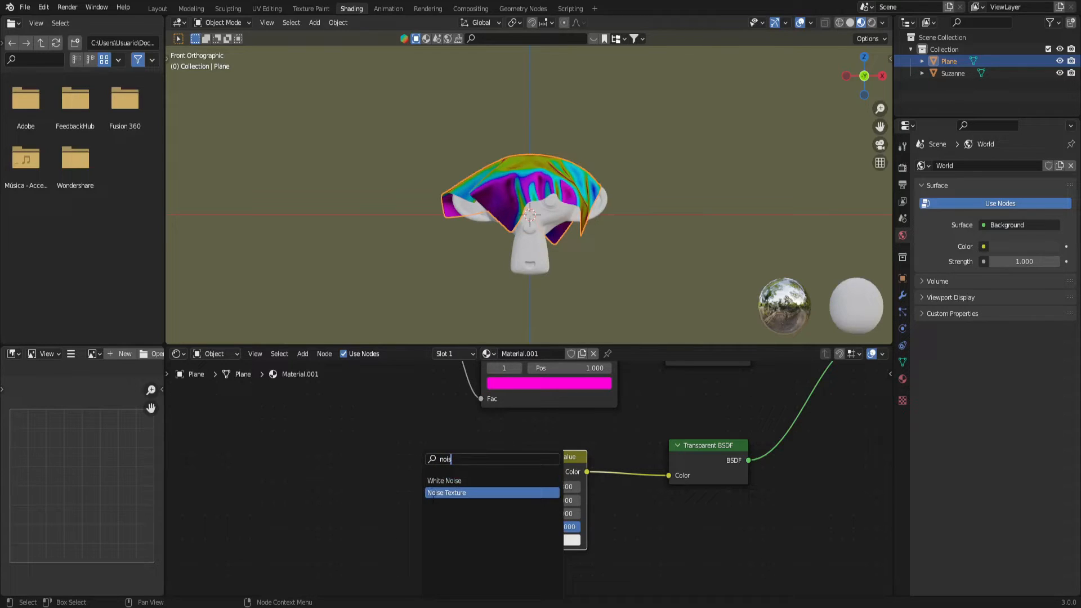
left_click(447, 492)
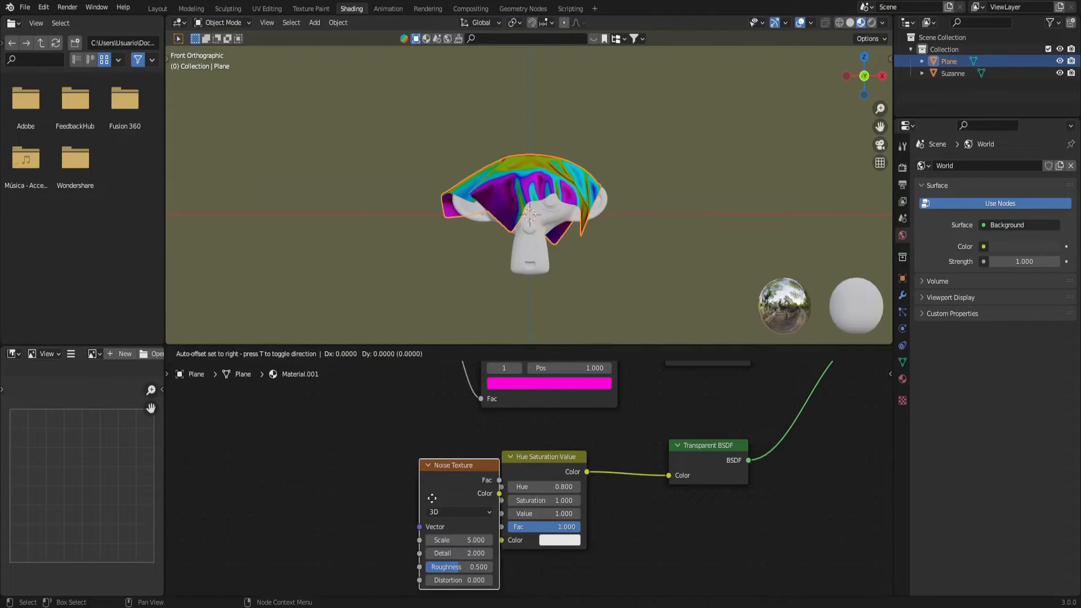
left_click(394, 486)
left_click_drag(462, 482, 497, 540)
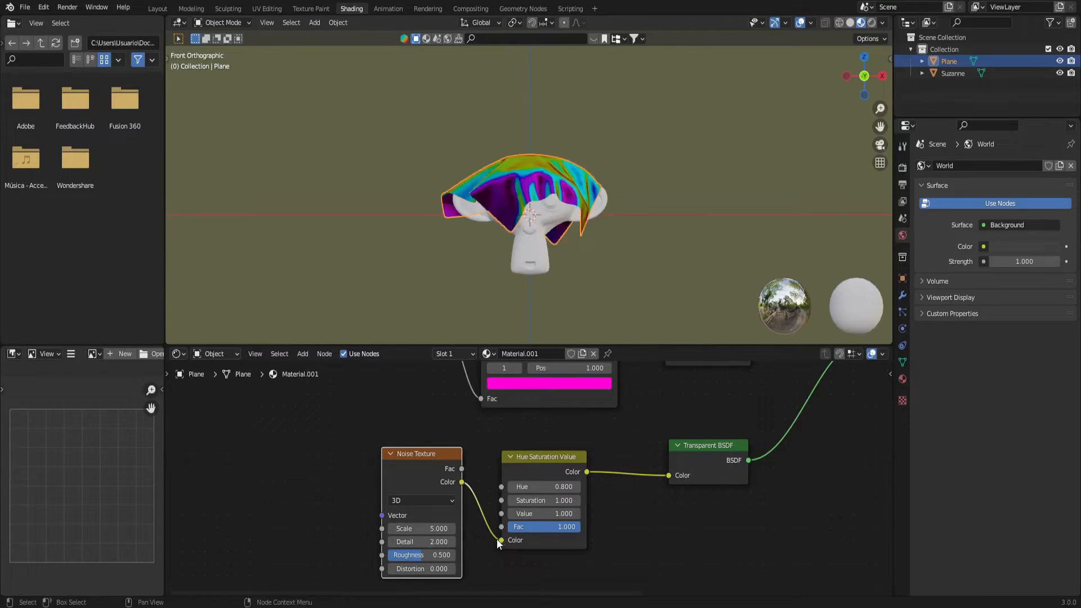
- Set the Noise Texture's Scale to 2 and its Detail to 0
double_click(439, 527)
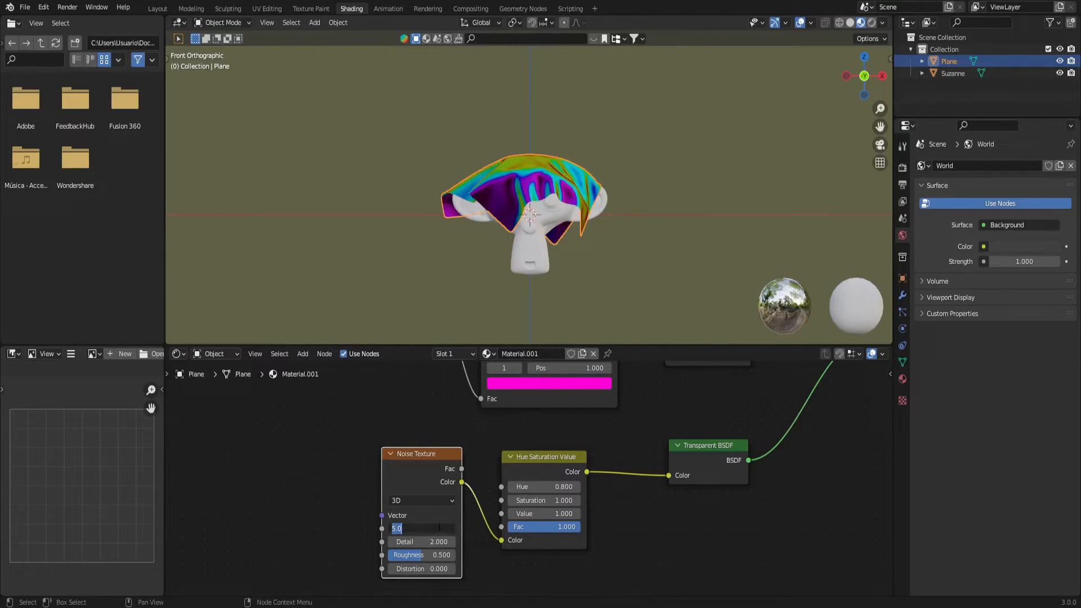
type("2")
key("Return")
middle_click_drag(488, 564, 487, 520)
double_click(439, 498)
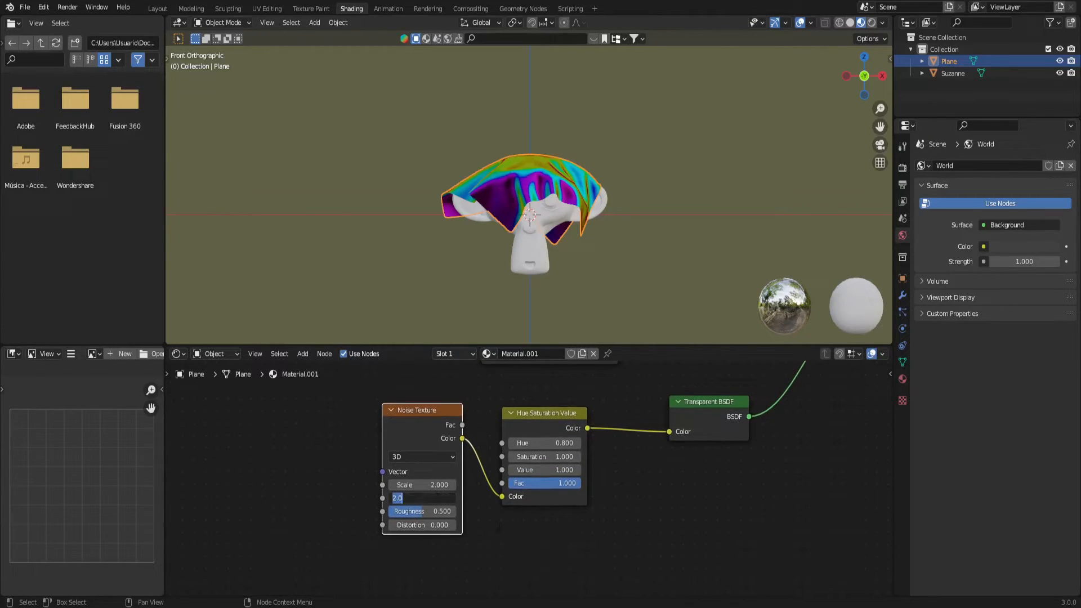
type("0")
key("Return")
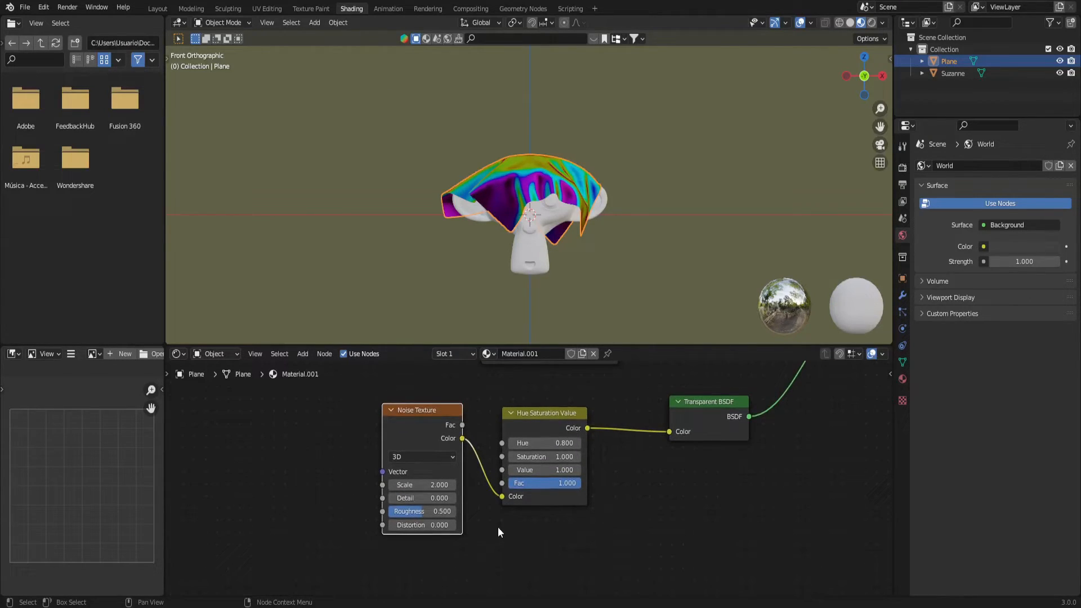
- Tidy the node layout by repositioning the Mix Shader, the black-and-white ColorRamp and its Layer Weight node
scroll(498, 532, "down", 2)
middle_click_drag(686, 461, 573, 556)
scroll(580, 543, "down", 1)
scroll(631, 524, "down", 1)
left_click_drag(621, 443, 639, 454)
left_click_drag(511, 374, 518, 372)
left_click_drag(396, 422, 396, 422)
mouse_move(567, 422)
middle_mouse_down()
mouse_move(562, 439)
mouse_move(564, 429)
middle_mouse_up()
scroll(562, 439, "down", 1)
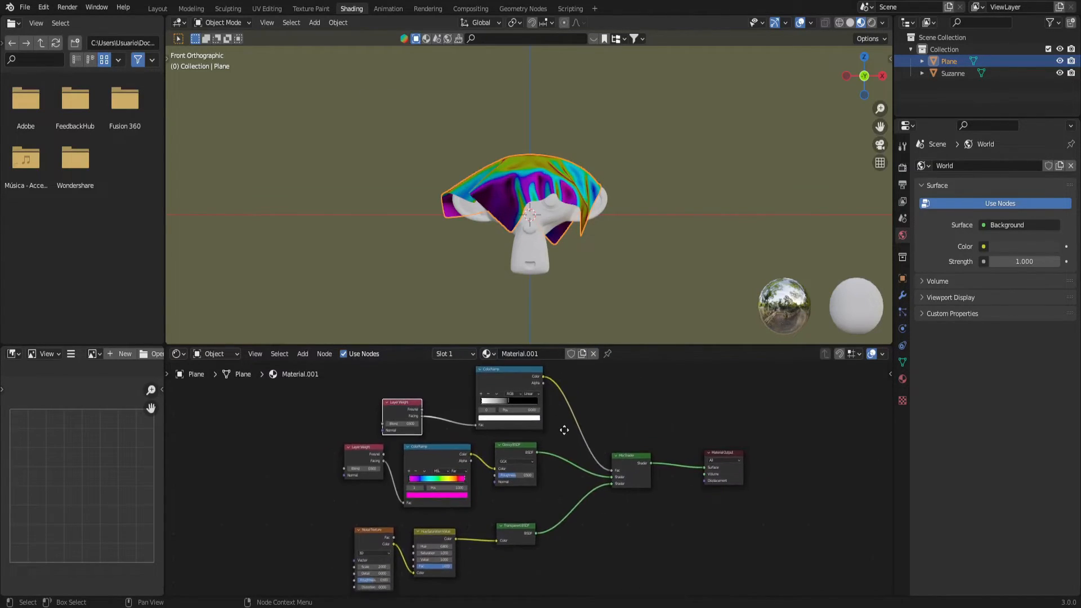